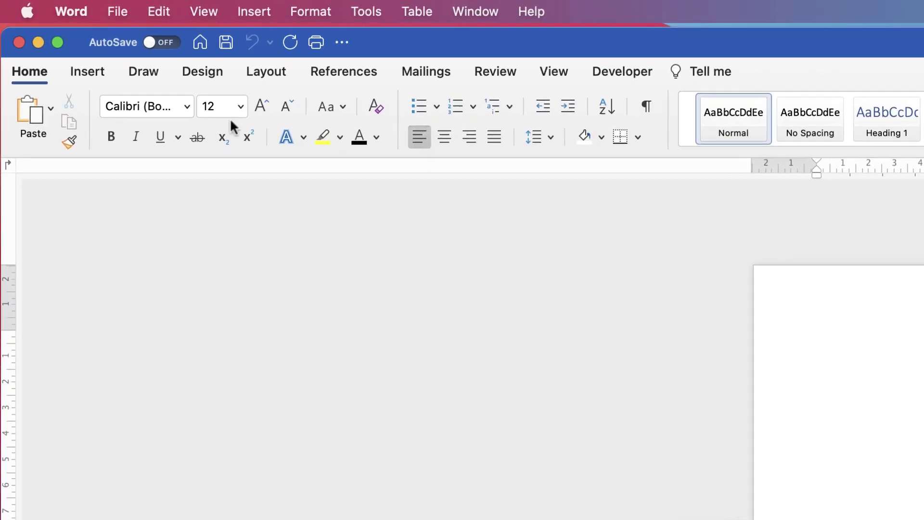
# Draw a rectangle over the whole page, about 20.96 × 29.85 cm.
pyautogui.click(42, 33)
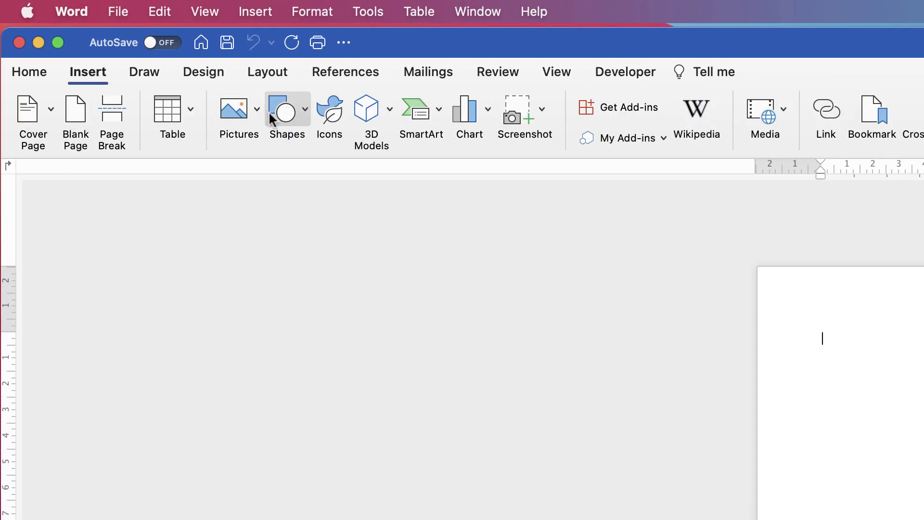
pyautogui.click(305, 110)
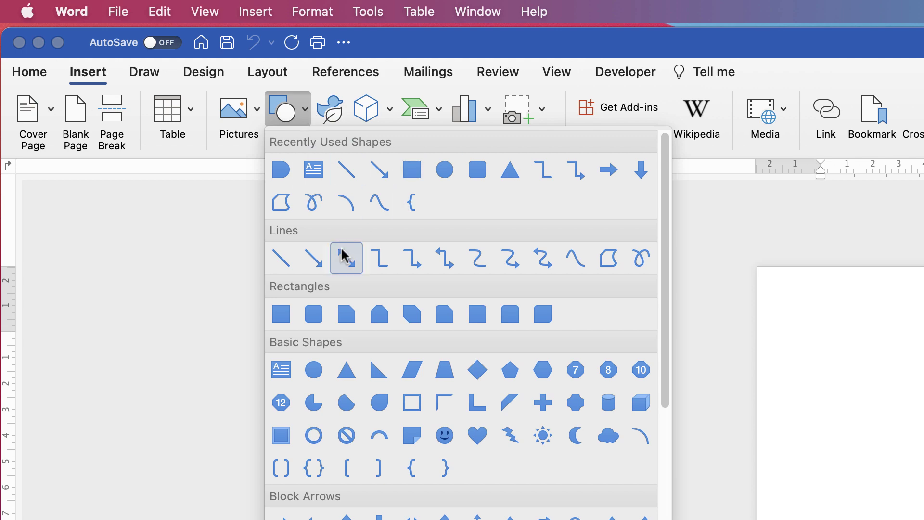
pyautogui.click(282, 320)
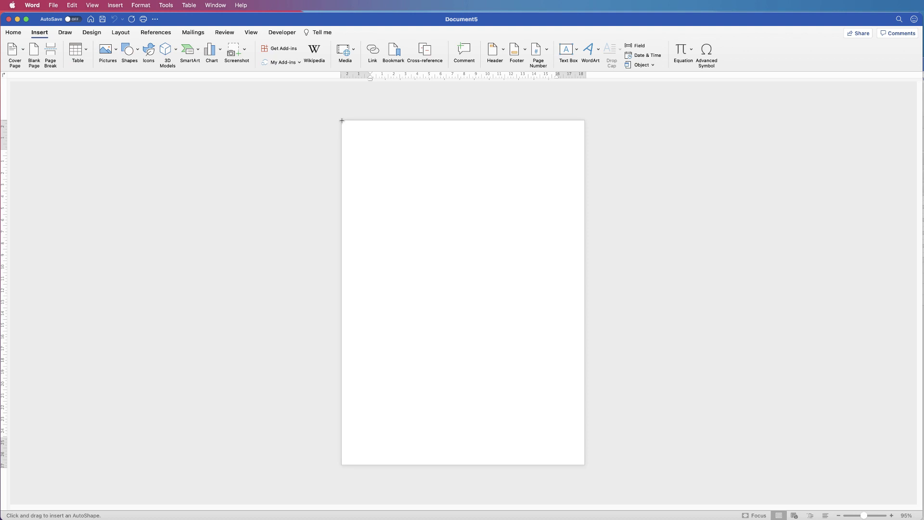
pyautogui.moveTo(342, 120); pyautogui.dragTo(586, 465)
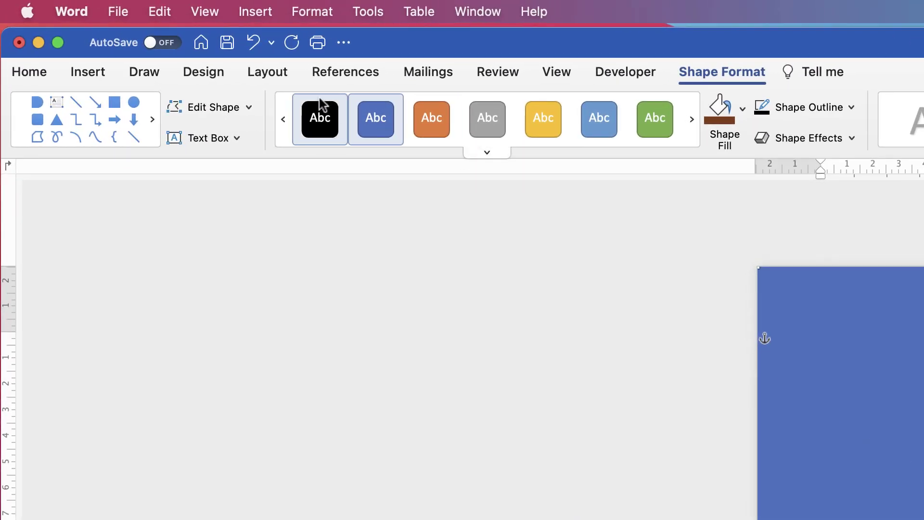
# Give the page-sized rectangle the black shape style and the Black theme fill colour.
pyautogui.click(320, 134)
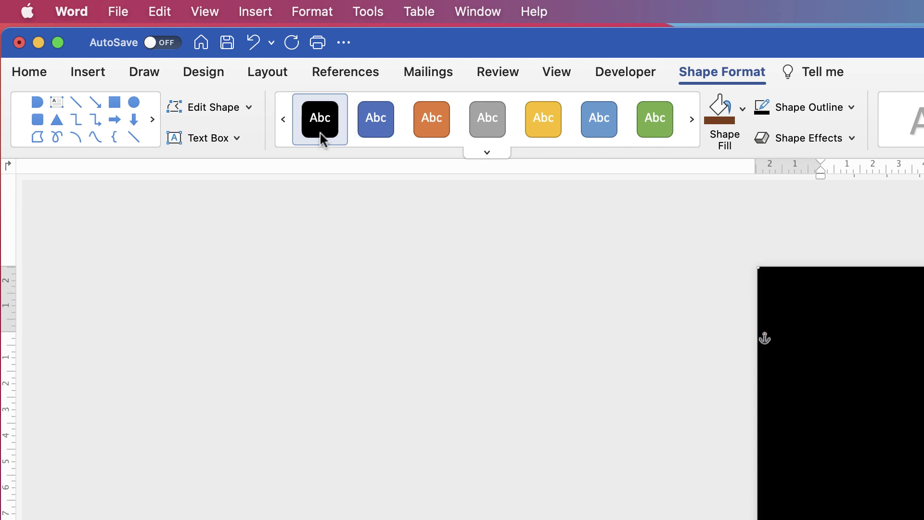
pyautogui.click(744, 115)
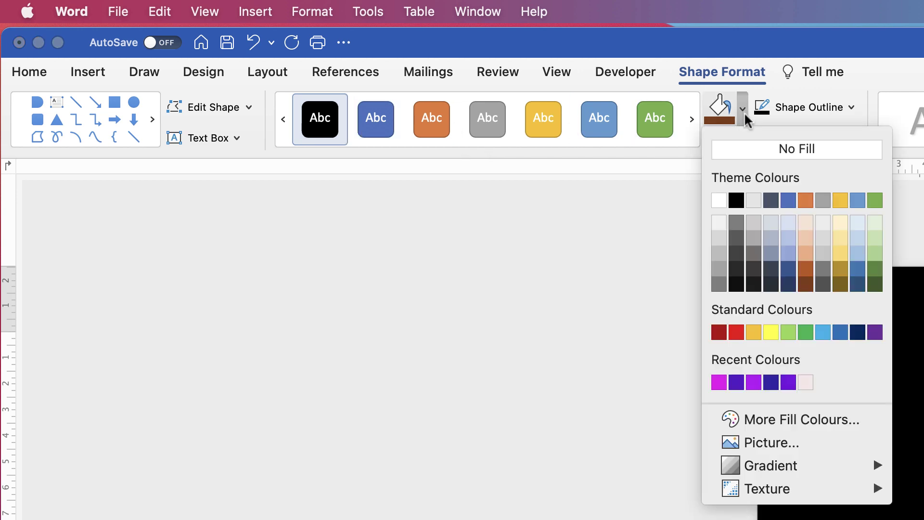
pyautogui.click(737, 201)
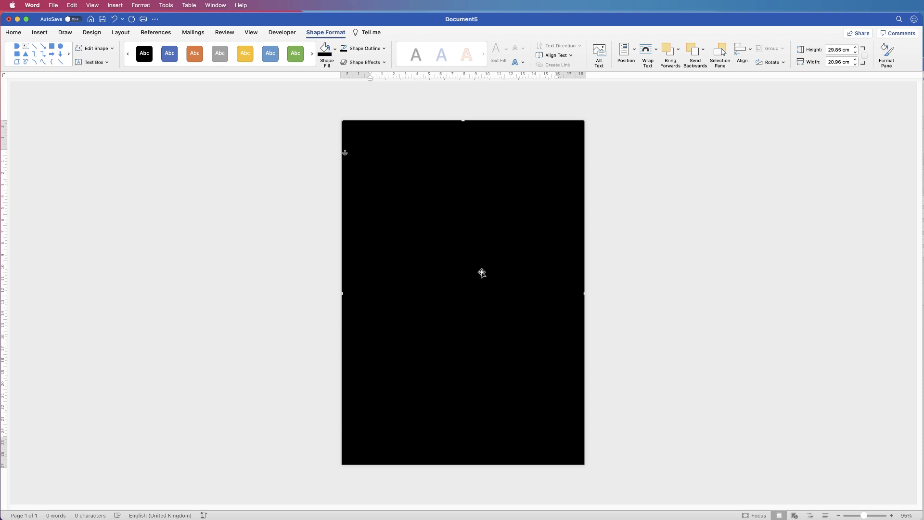
# Go to pixabay.com in the browser and search for 'texture' images.
pyautogui.press('super+Tab')
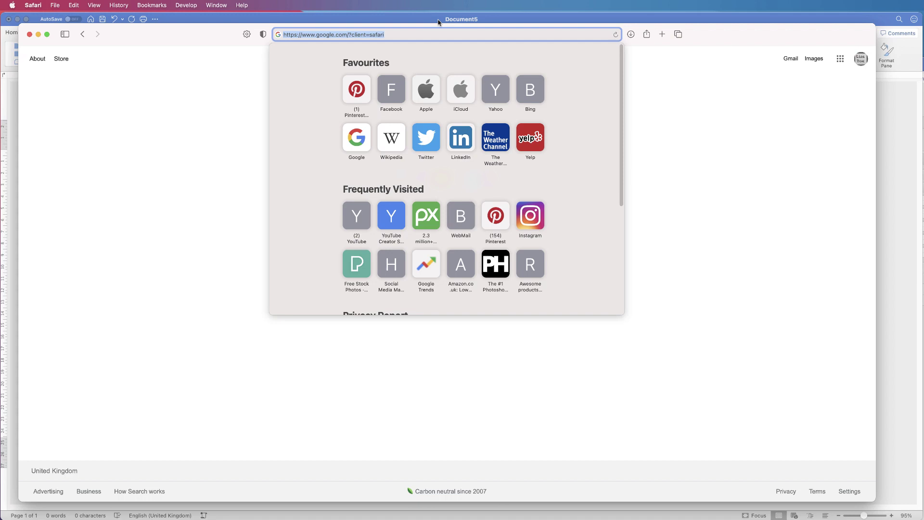
pyautogui.write('pixabay.com — 40,000+ Free Textures & Background Images - Pixabay')
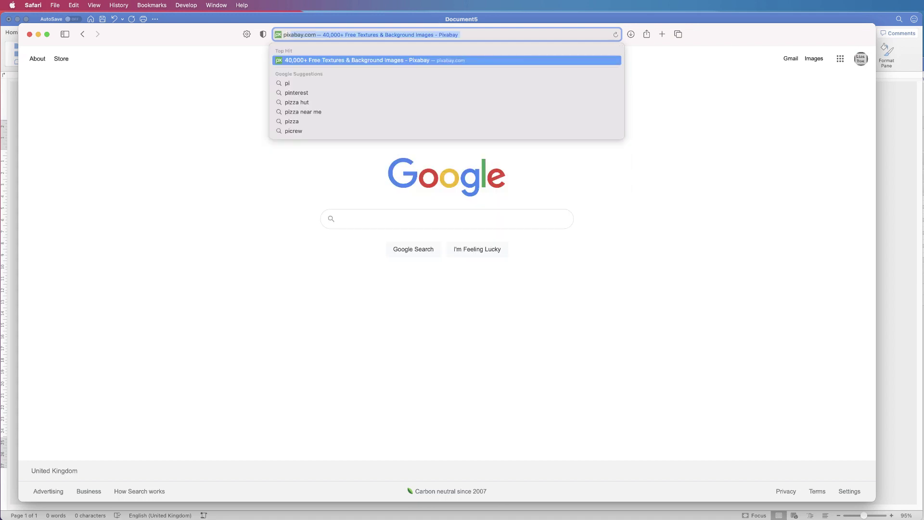
pyautogui.press('Return')
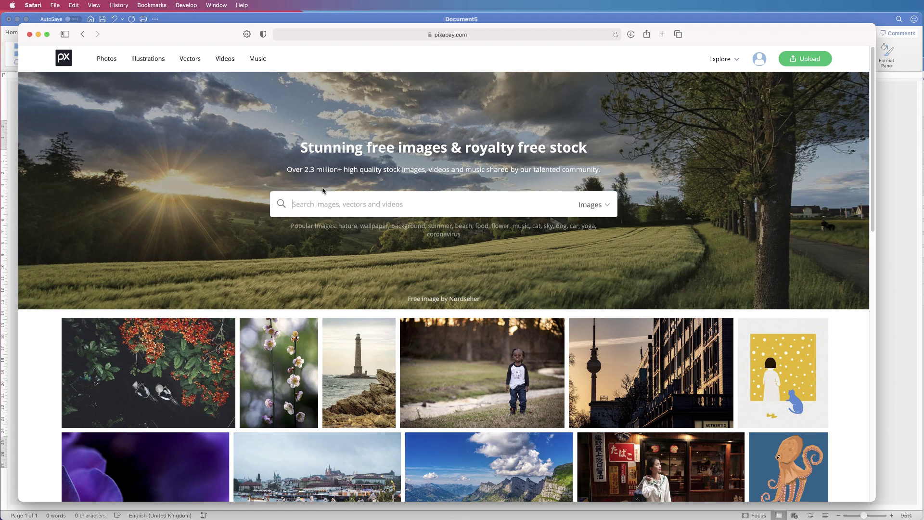
pyautogui.click(425, 204)
pyautogui.write('texture')
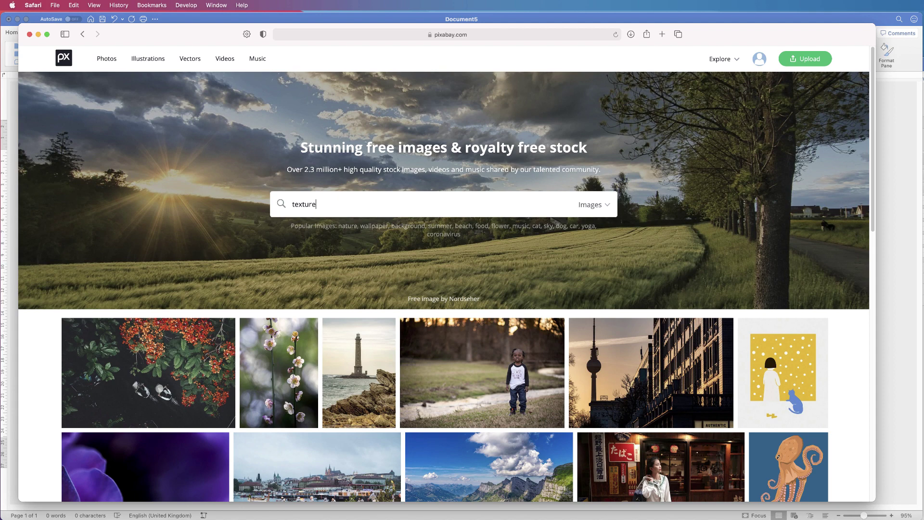
pyautogui.press('Return')
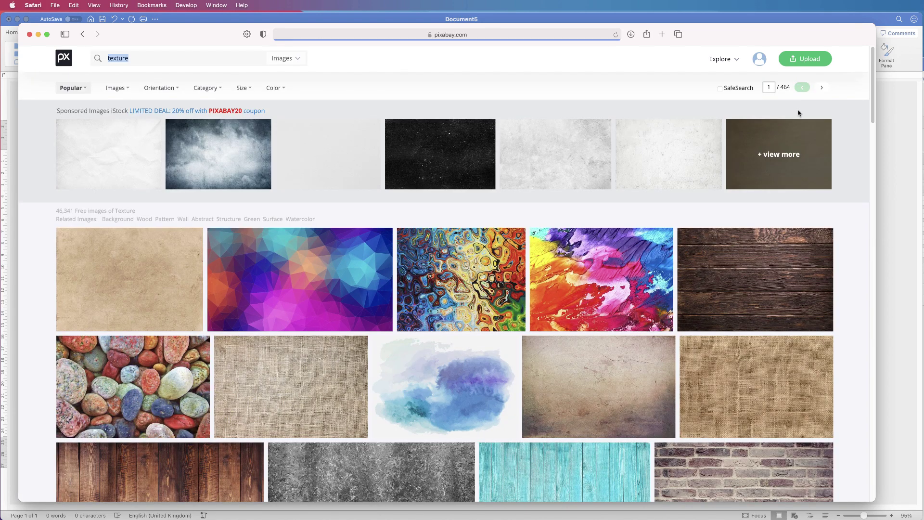
pyautogui.moveTo(874, 123); pyautogui.dragTo(862, 171)
# Download the grey abstract texture image at 1920×1080, then return to Word.
pyautogui.click(353, 218)
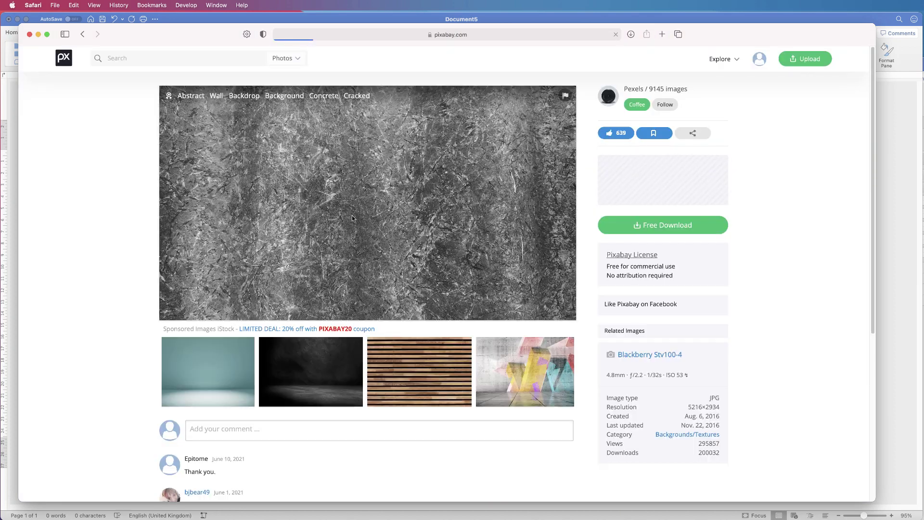
pyautogui.click(640, 234)
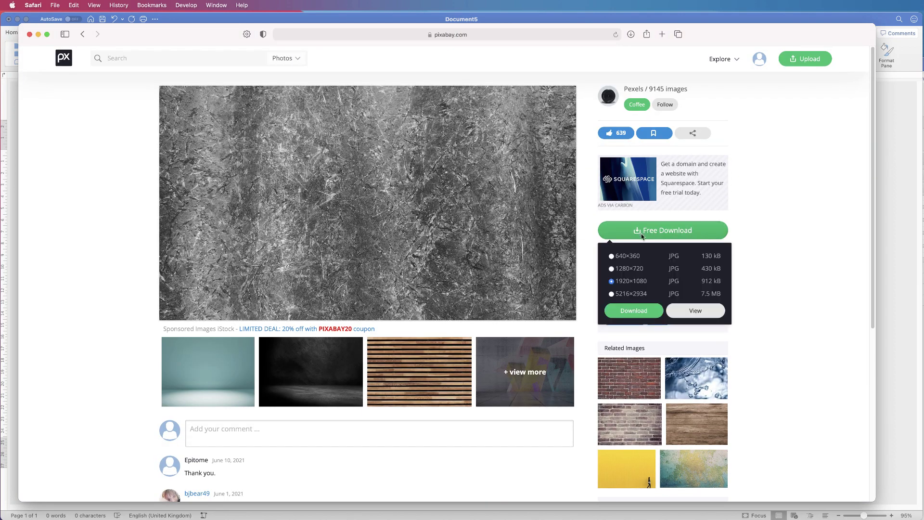
pyautogui.click(634, 311)
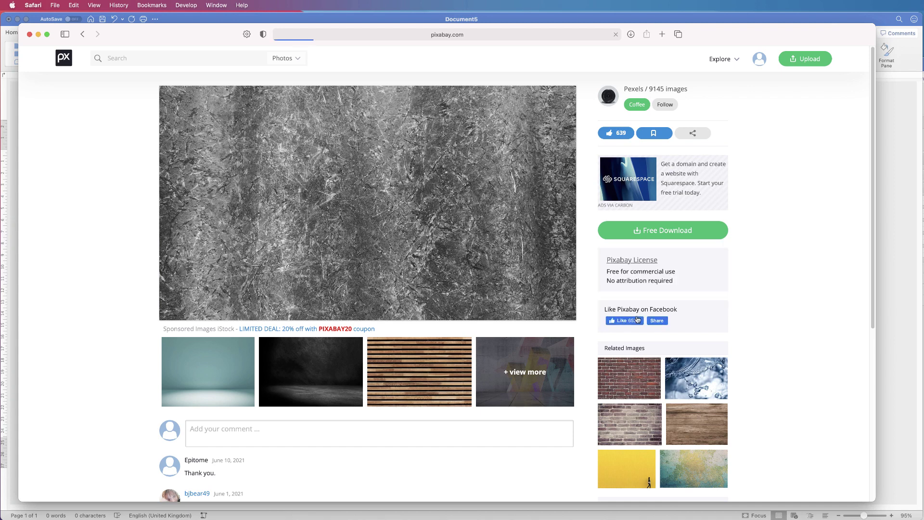
pyautogui.click(38, 35)
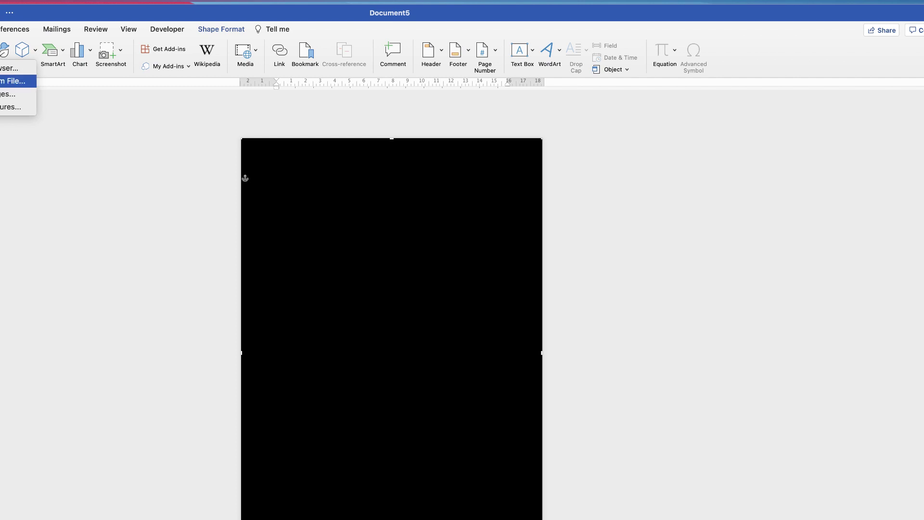
# Insert abstract-1850424_1920.jpg from file and set its wrapping to In Front of Text.
pyautogui.click(12, 81)
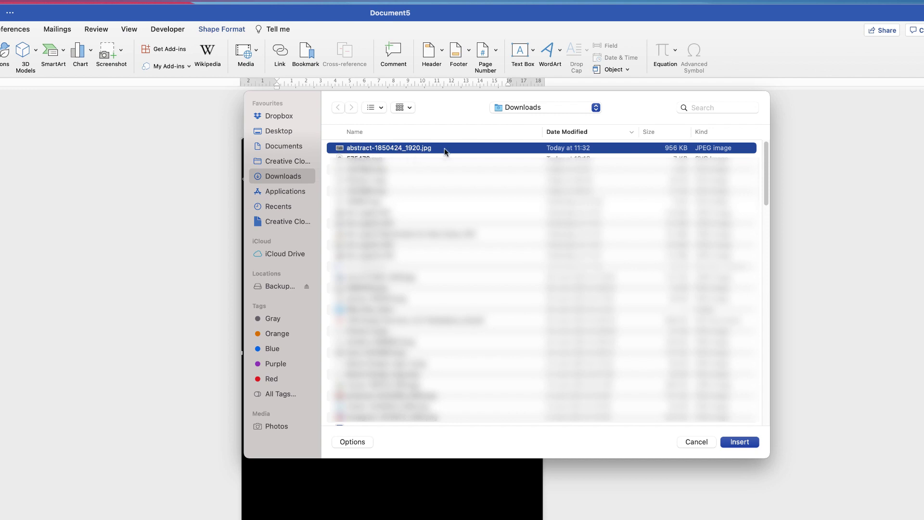
pyautogui.click(736, 443)
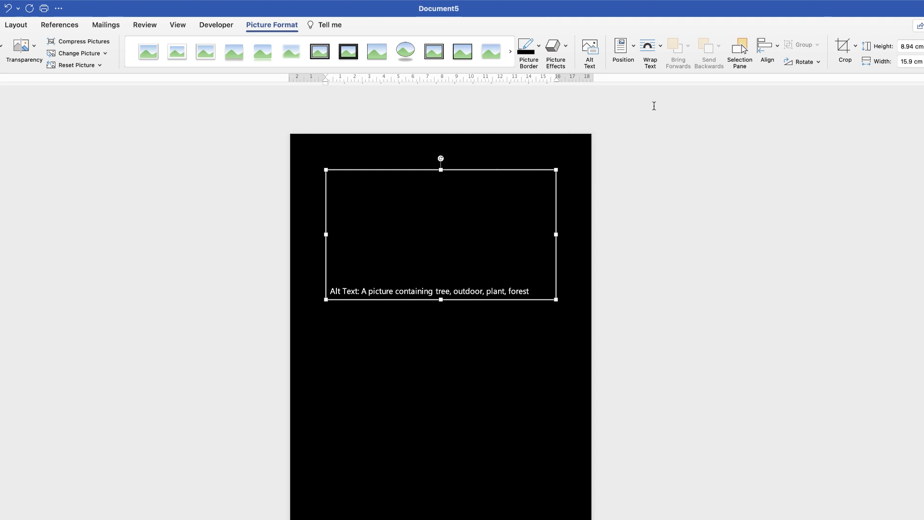
pyautogui.click(661, 46)
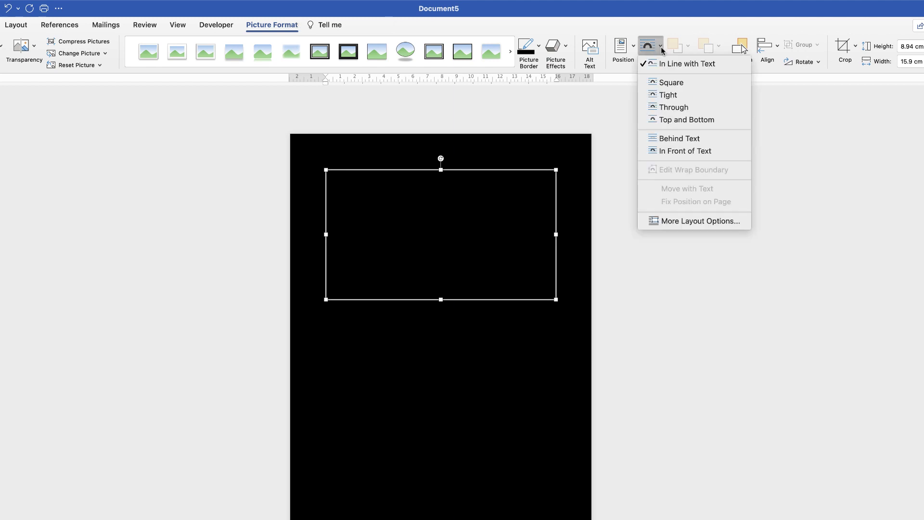
pyautogui.click(685, 152)
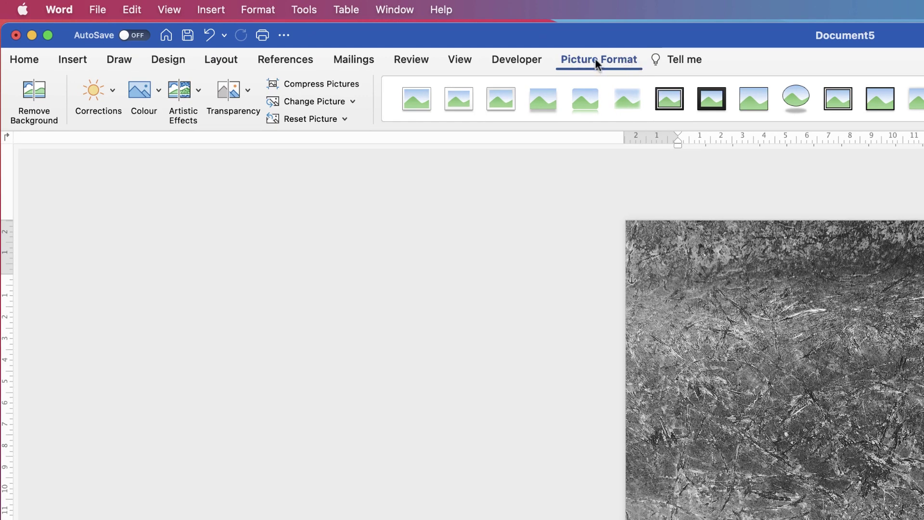
# Set the texture picture to about 50% transparency and nudge it down the page.
pyautogui.click(249, 94)
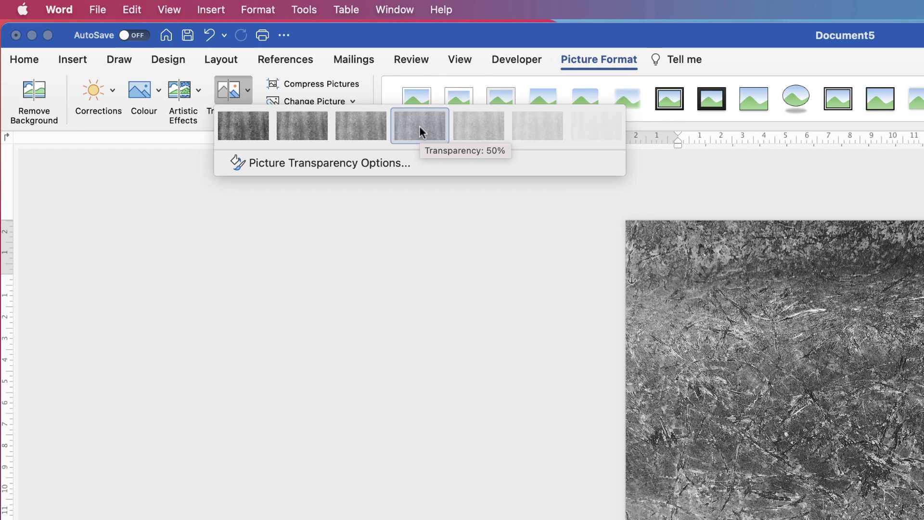
pyautogui.press('Escape')
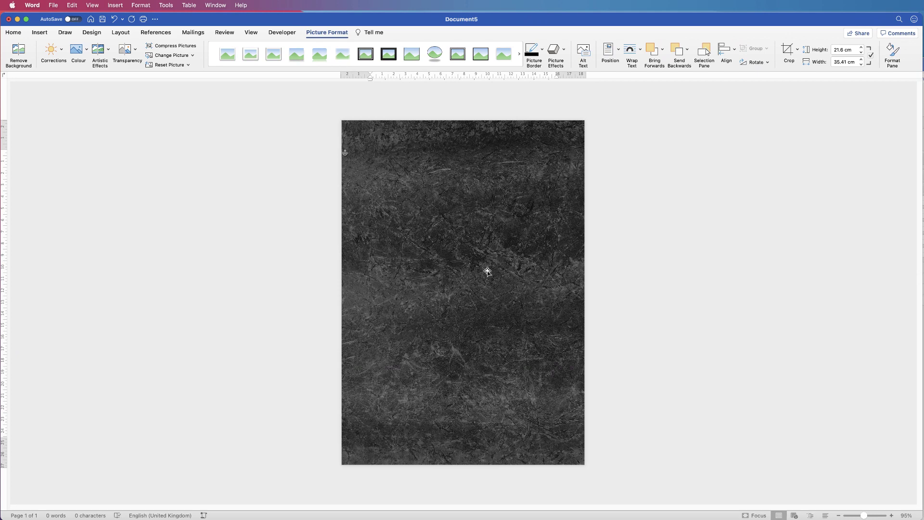
pyautogui.moveTo(487, 271)
pyautogui.mouseDown()
pyautogui.moveTo(502, 283)
pyautogui.moveTo(489, 272)
pyautogui.moveTo(472, 289)
pyautogui.moveTo(485, 318)
pyautogui.moveTo(497, 293)
pyautogui.moveTo(488, 284)
pyautogui.mouseUp()
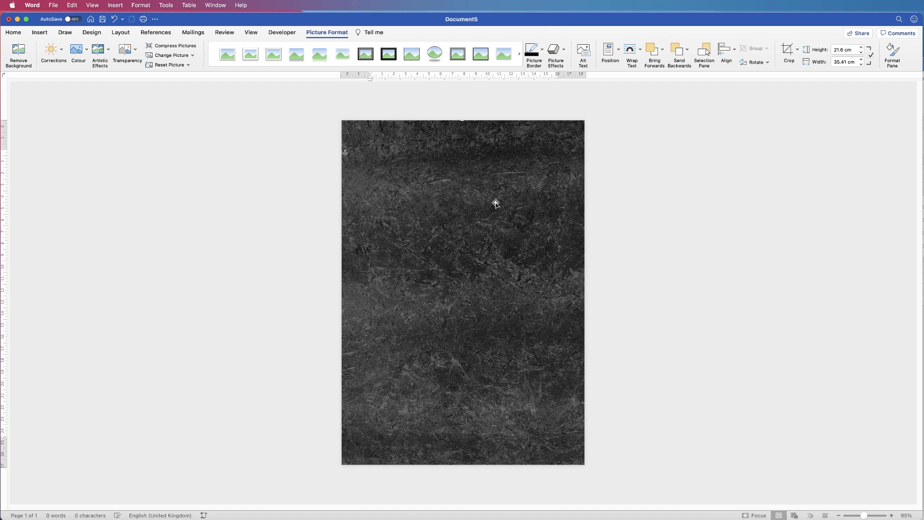
pyautogui.moveTo(496, 204); pyautogui.dragTo(492, 258)
pyautogui.click(485, 142)
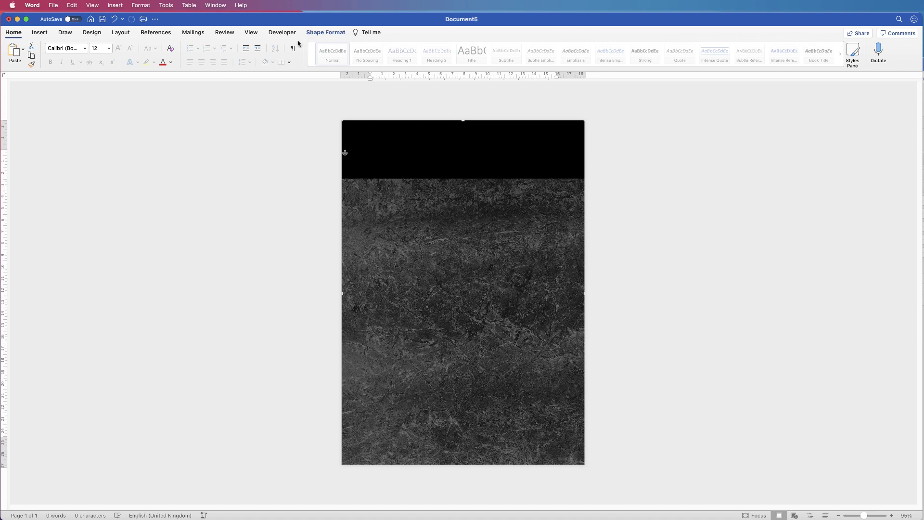
pyautogui.click(325, 32)
pyautogui.click(335, 49)
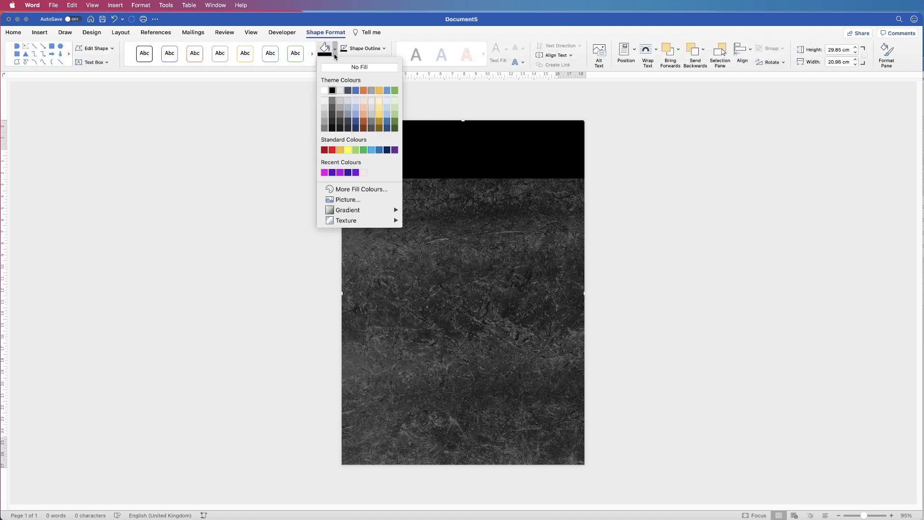
pyautogui.click(324, 172)
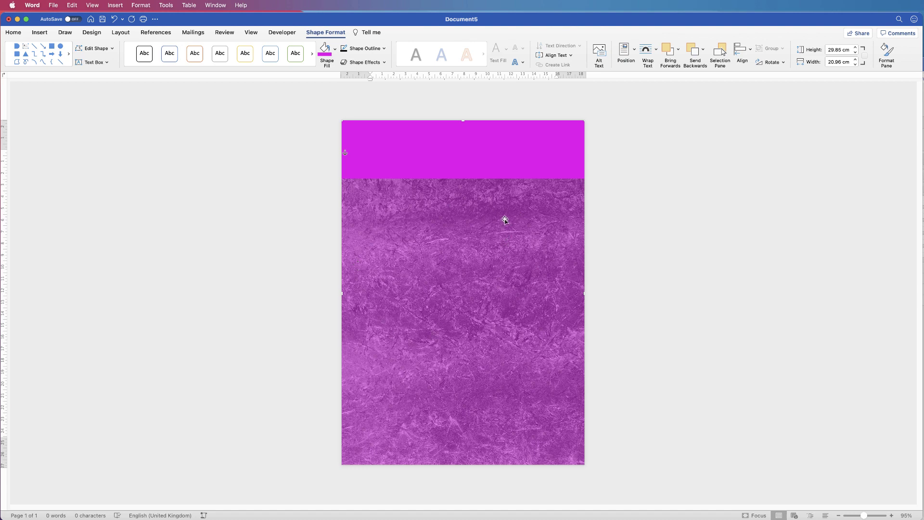
pyautogui.click(335, 49)
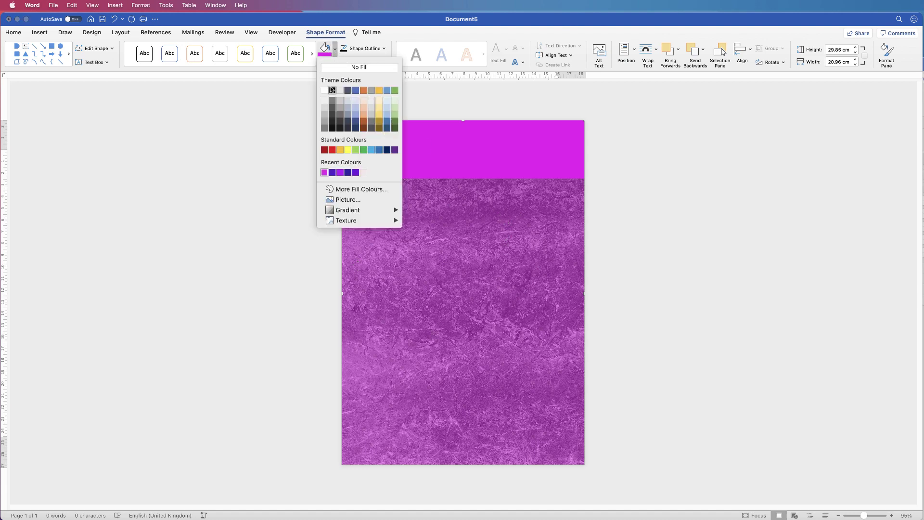
pyautogui.press('Escape')
pyautogui.press('super+z')
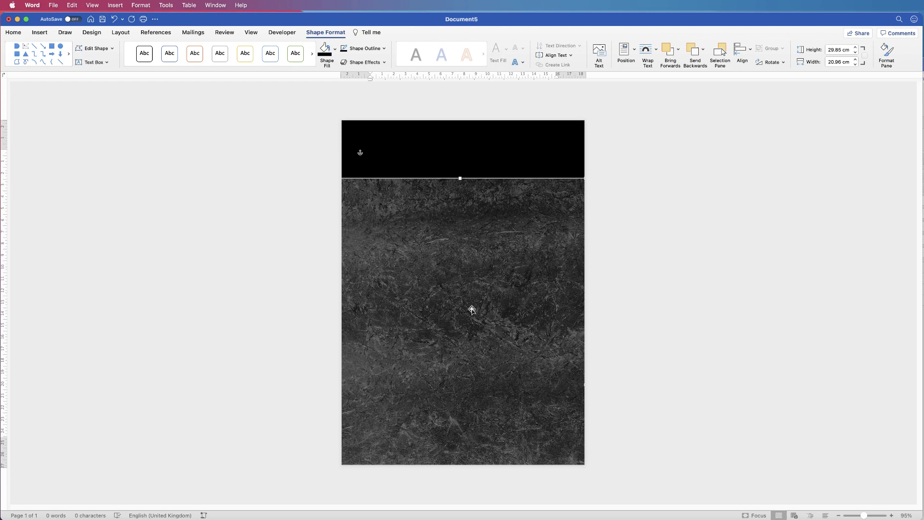
pyautogui.click(470, 309)
pyautogui.moveTo(467, 320); pyautogui.dragTo(463, 263)
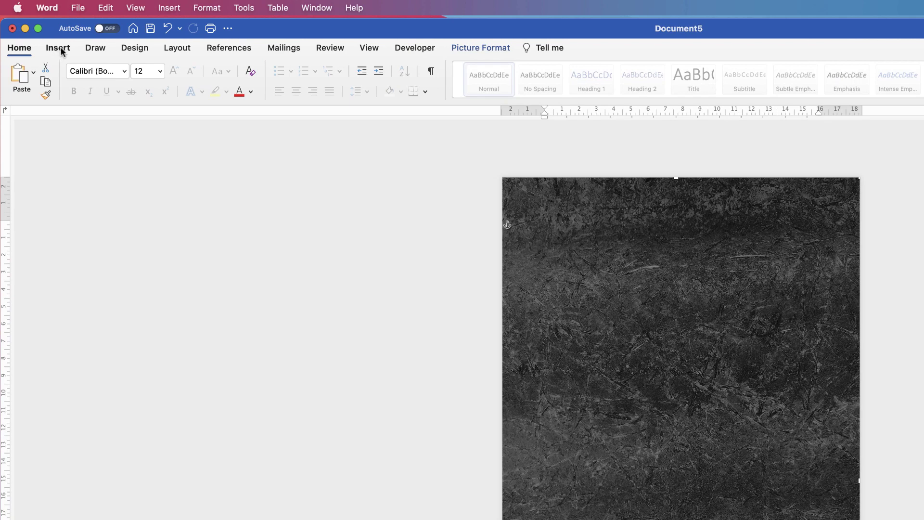
# Draw a blue U-shaped Flowchart shape over the textured page from the top edge.
pyautogui.click(58, 47)
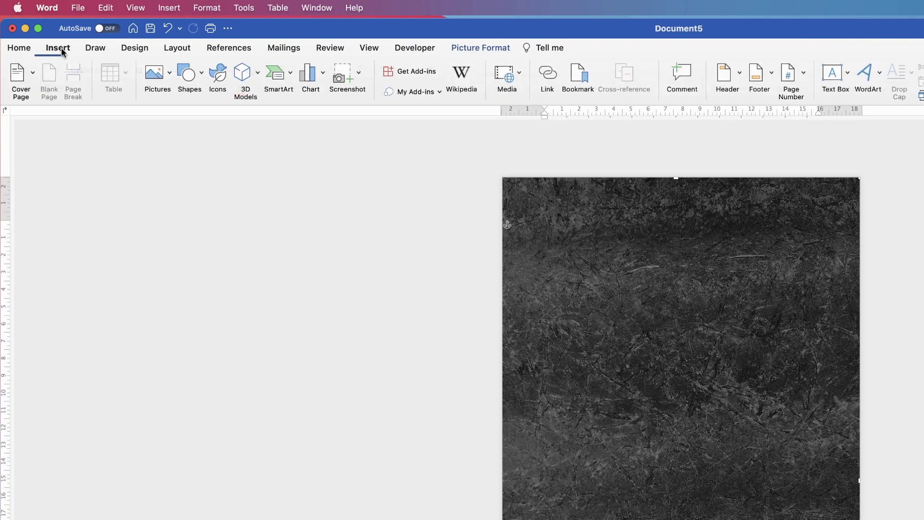
pyautogui.click(203, 77)
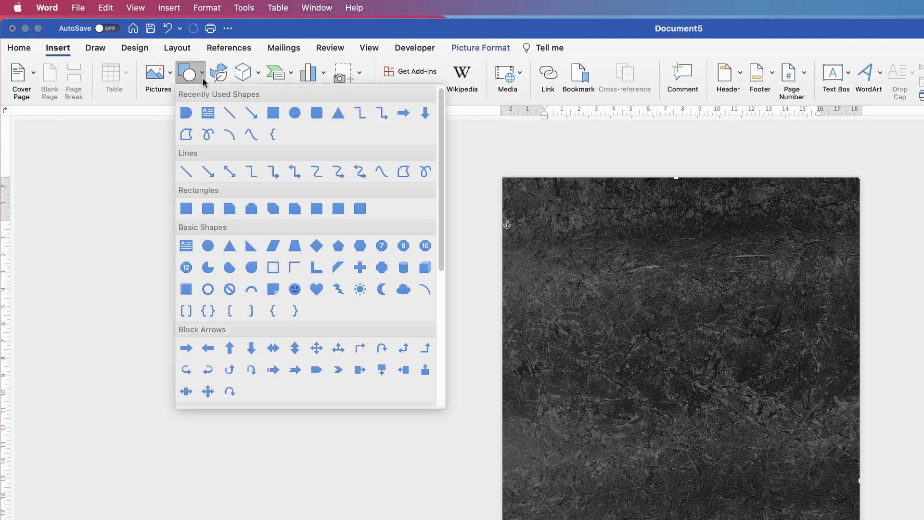
pyautogui.moveTo(442, 258); pyautogui.dragTo(442, 400)
pyautogui.click(425, 259)
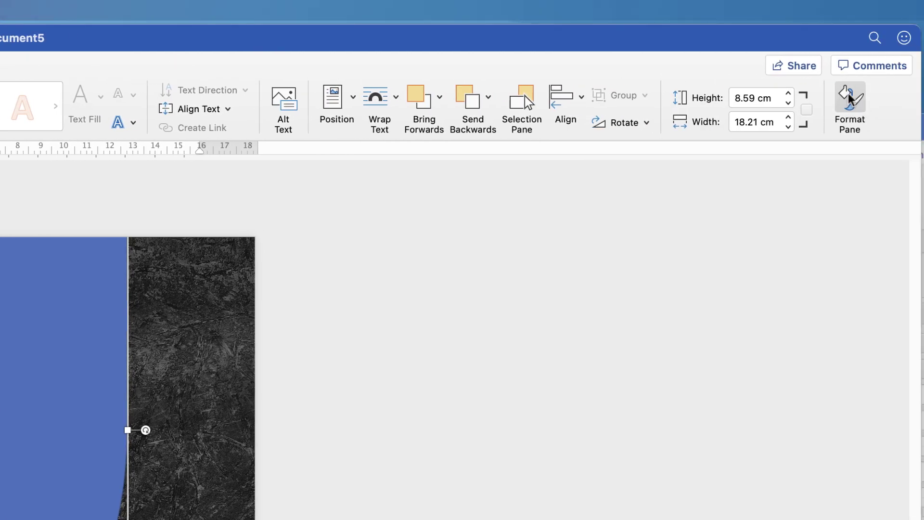
# In the Format Shape pane's fill and line settings, set the shape to No fill.
pyautogui.click(866, 102)
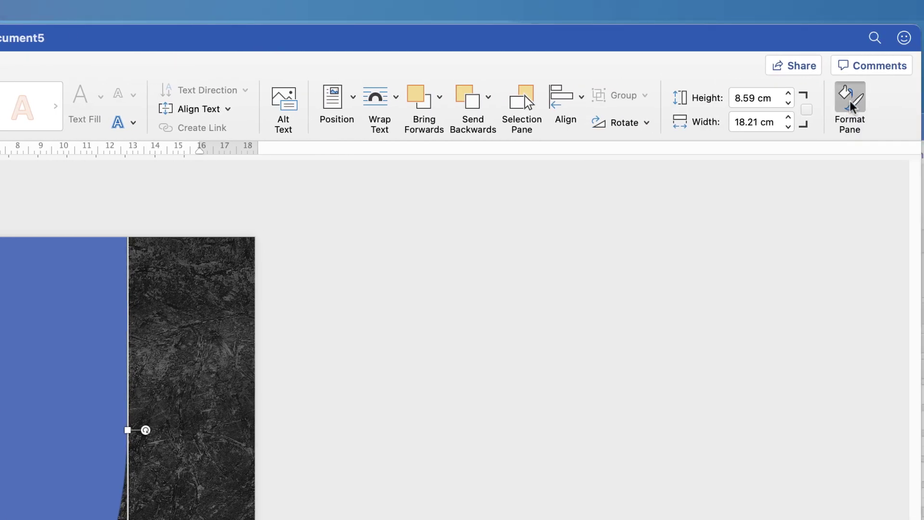
pyautogui.click(693, 194)
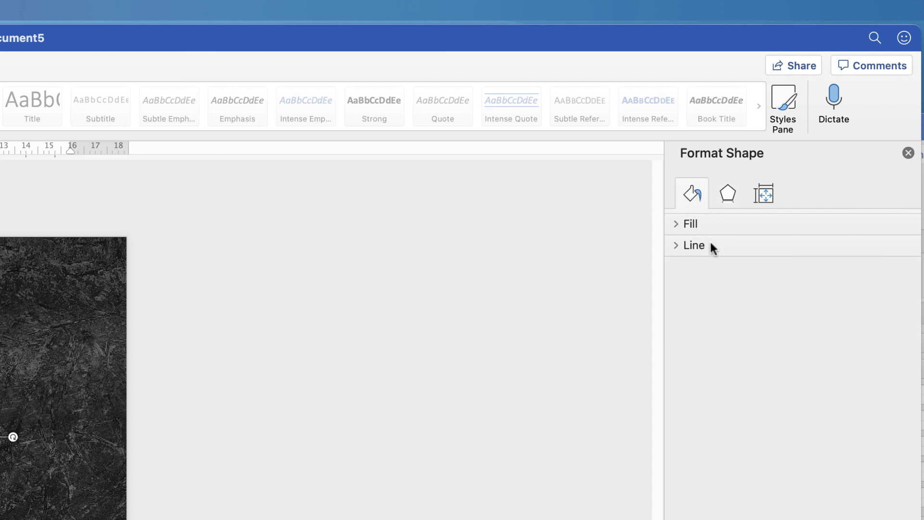
pyautogui.click(676, 223)
pyautogui.click(676, 403)
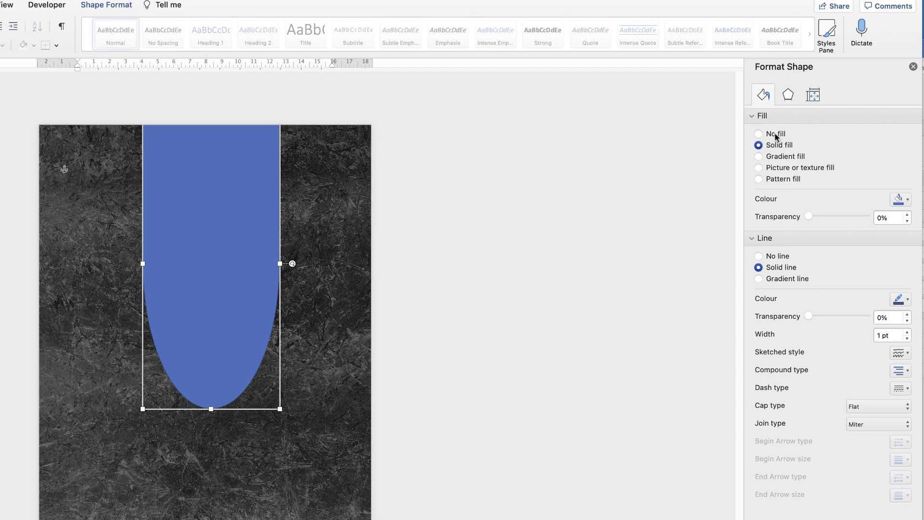
pyautogui.click(759, 134)
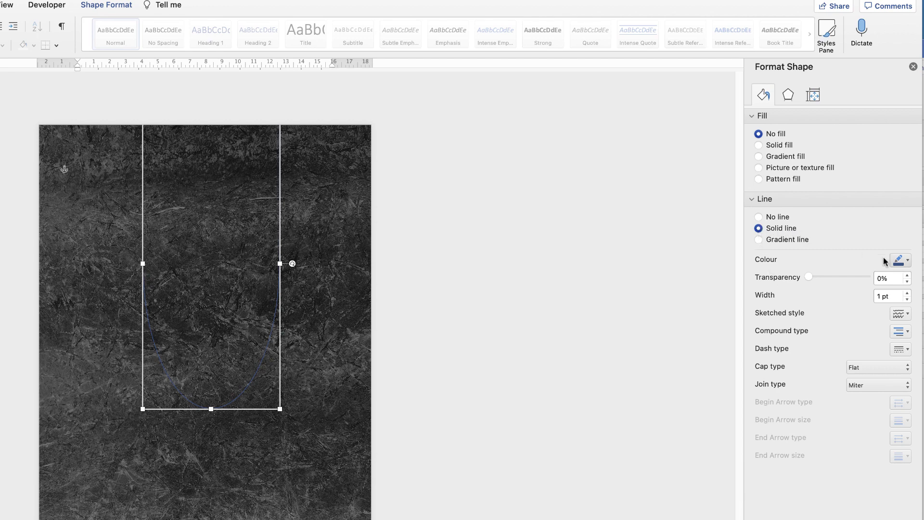
# Give the shape a magenta outline 15 pt wide.
pyautogui.click(908, 261)
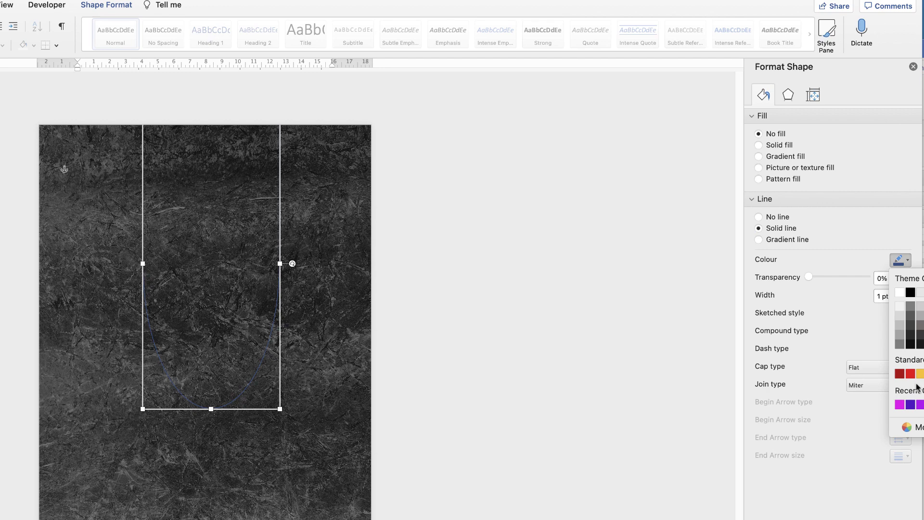
pyautogui.click(900, 405)
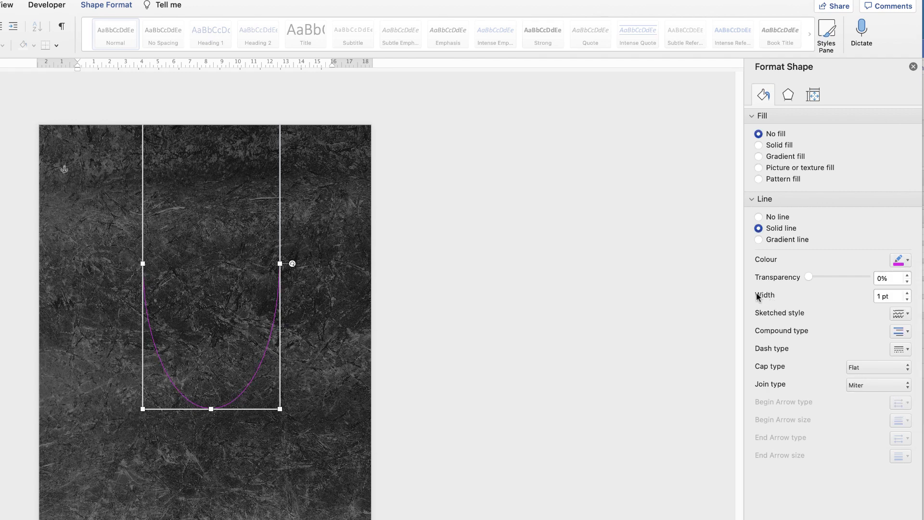
pyautogui.click(891, 299)
pyautogui.write('15')
pyautogui.press('Return')
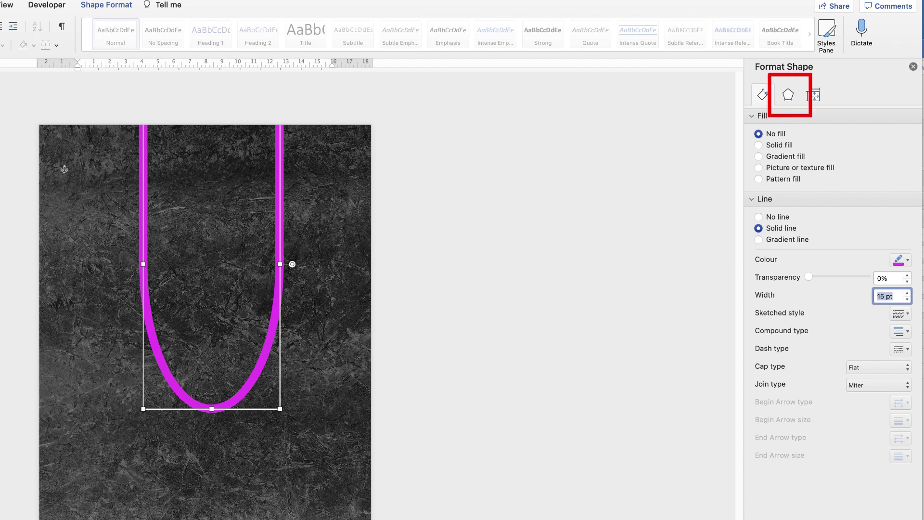
# Apply the Outer Offset Left shadow preset to the magenta arc.
pyautogui.click(788, 95)
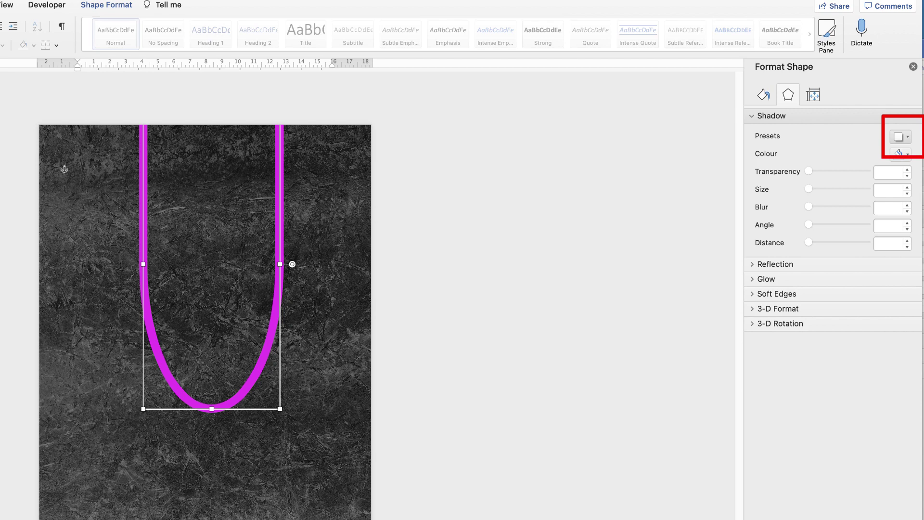
pyautogui.click(900, 137)
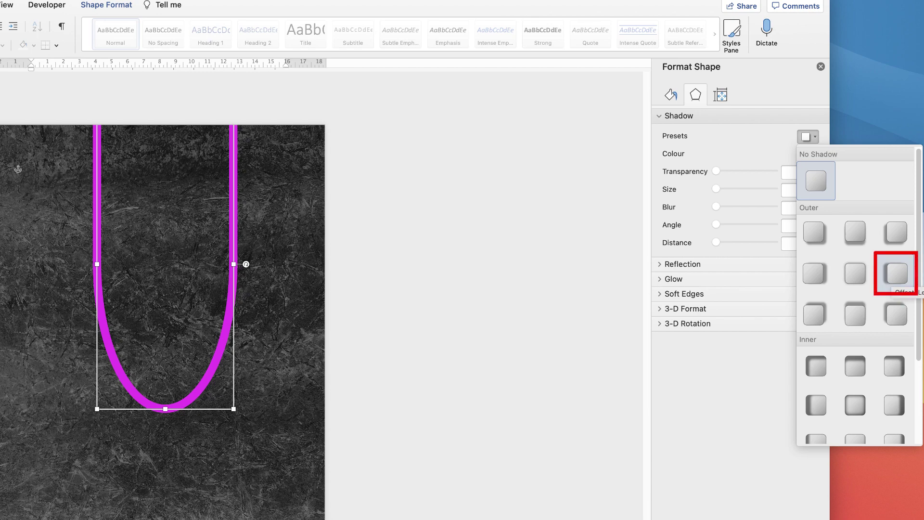
pyautogui.click(897, 273)
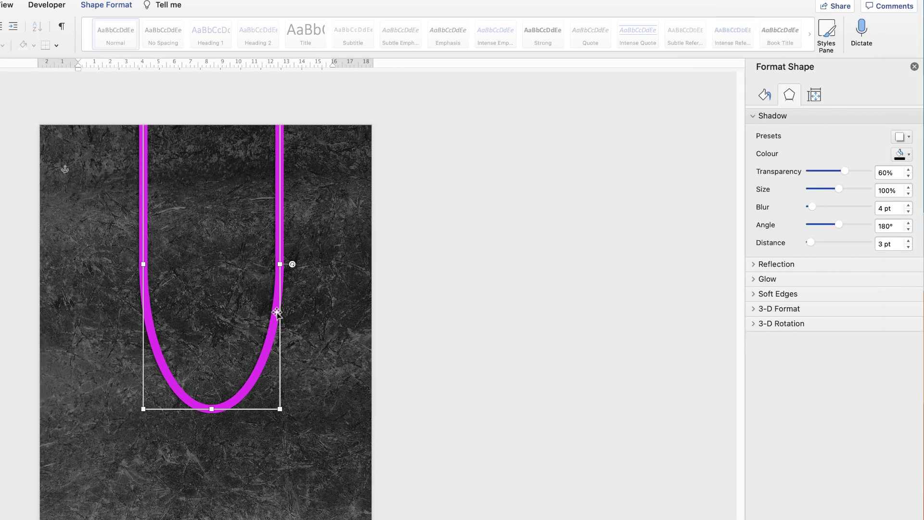
# Widen and heighten the U shape to about 13.29 × 18.06 cm and shift it slightly.
pyautogui.moveTo(276, 311); pyautogui.dragTo(337, 254)
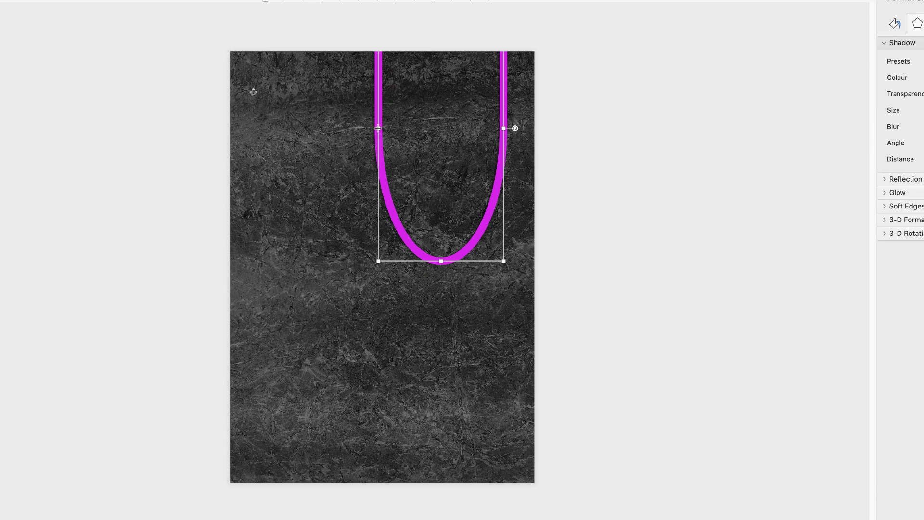
pyautogui.moveTo(379, 128); pyautogui.dragTo(310, 128)
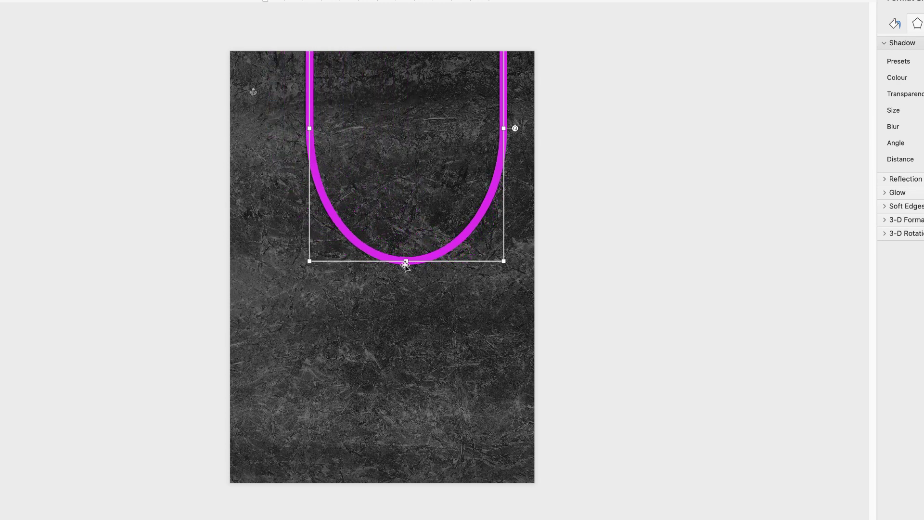
pyautogui.moveTo(407, 261)
pyautogui.mouseDown()
pyautogui.moveTo(407, 227)
pyautogui.moveTo(408, 302)
pyautogui.moveTo(410, 202)
pyautogui.moveTo(413, 264)
pyautogui.mouseUp()
pyautogui.moveTo(481, 223); pyautogui.dragTo(490, 226)
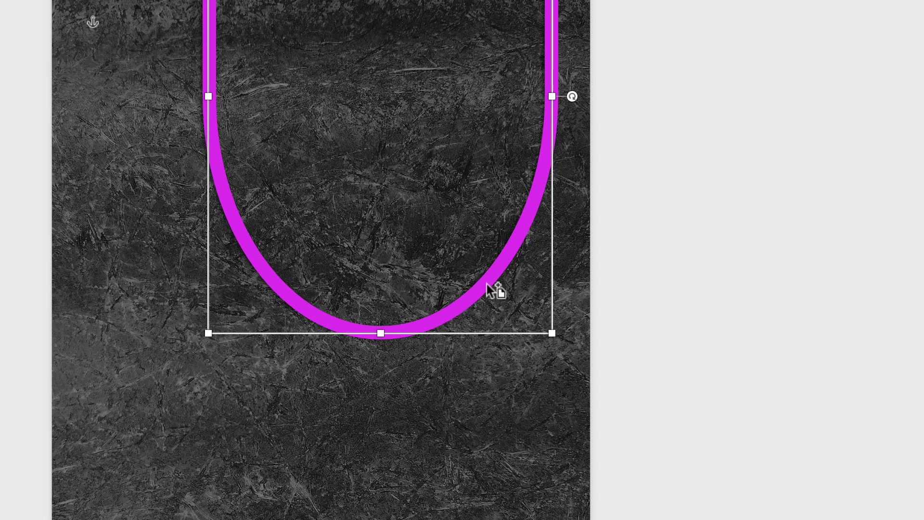
# Duplicate the arc down and left, then narrow one arc so the two interlock.
pyautogui.moveTo(487, 284); pyautogui.dragTo(314, 348)
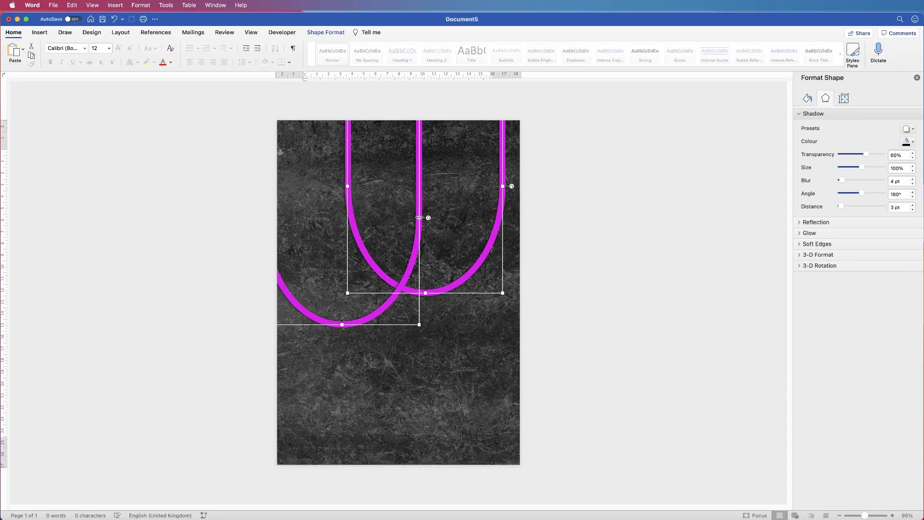
pyautogui.moveTo(418, 218); pyautogui.dragTo(413, 218)
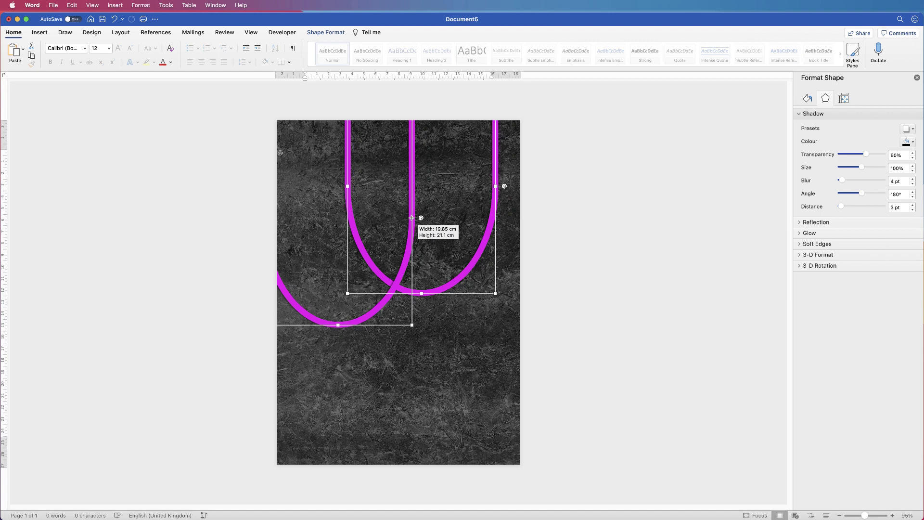
pyautogui.moveTo(411, 218); pyautogui.dragTo(412, 217)
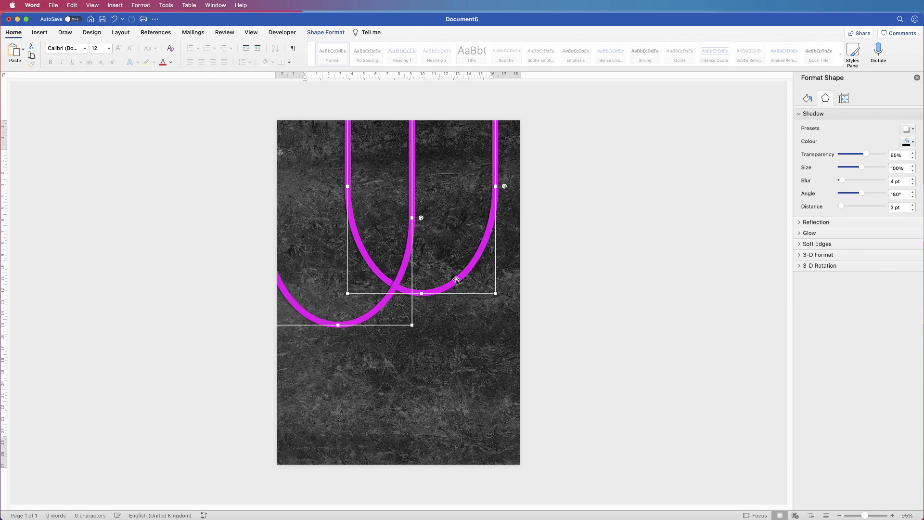
pyautogui.click(434, 336)
pyautogui.click(410, 259)
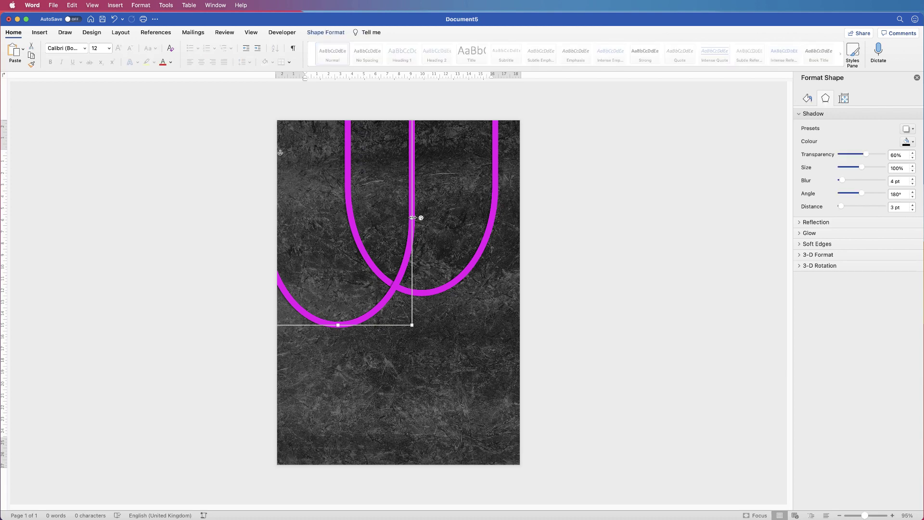
pyautogui.moveTo(412, 218); pyautogui.dragTo(375, 217)
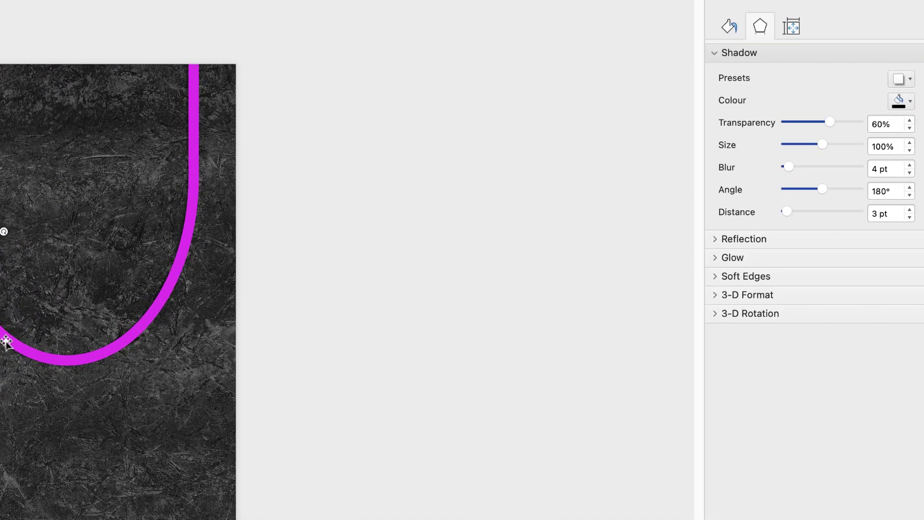
# After trying the custom colour picker and eyedropper, give the lower-left arc the blue-violet Recent Colours outline.
pyautogui.click(729, 27)
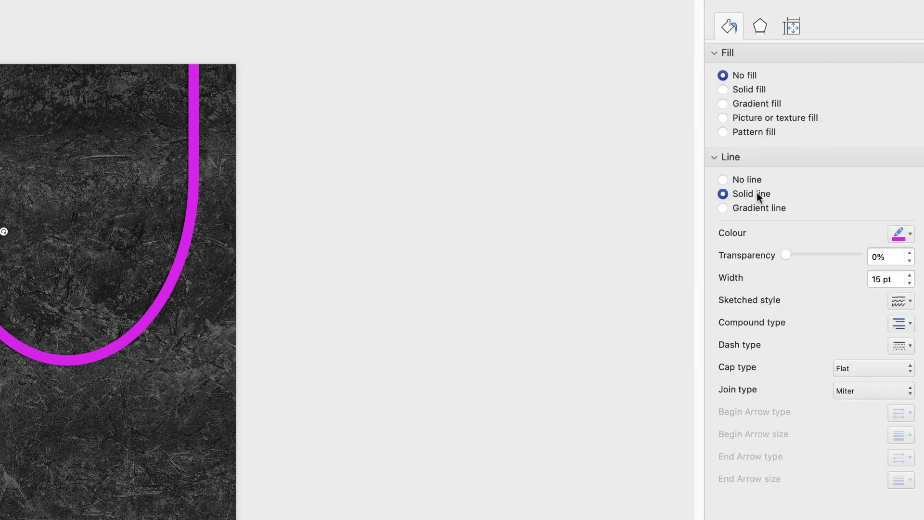
pyautogui.click(910, 234)
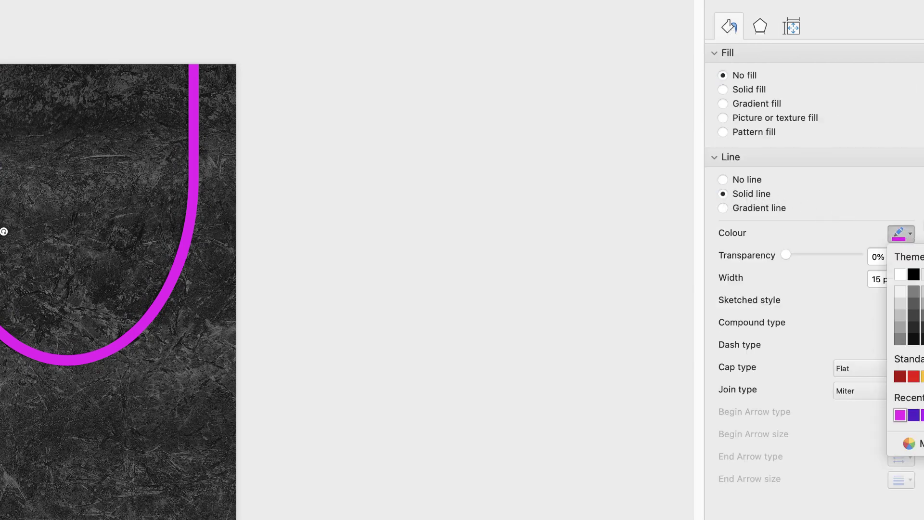
pyautogui.click(910, 234)
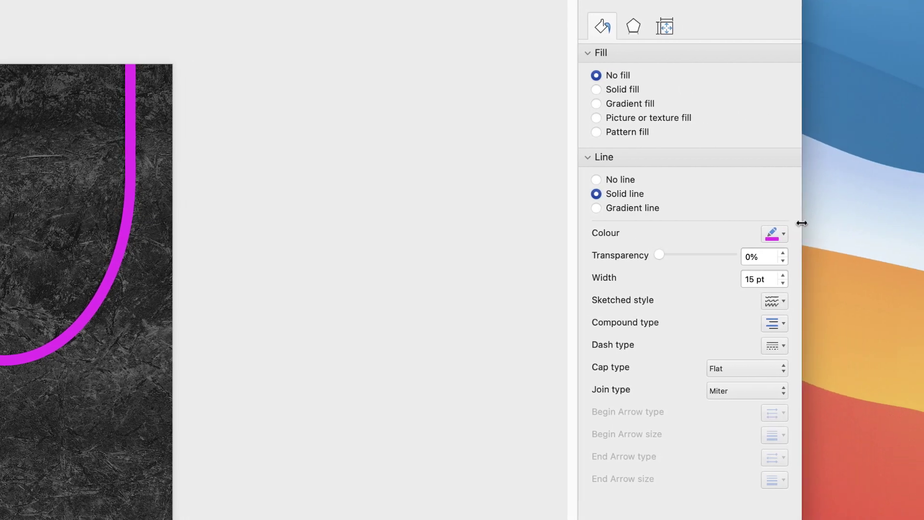
pyautogui.click(784, 234)
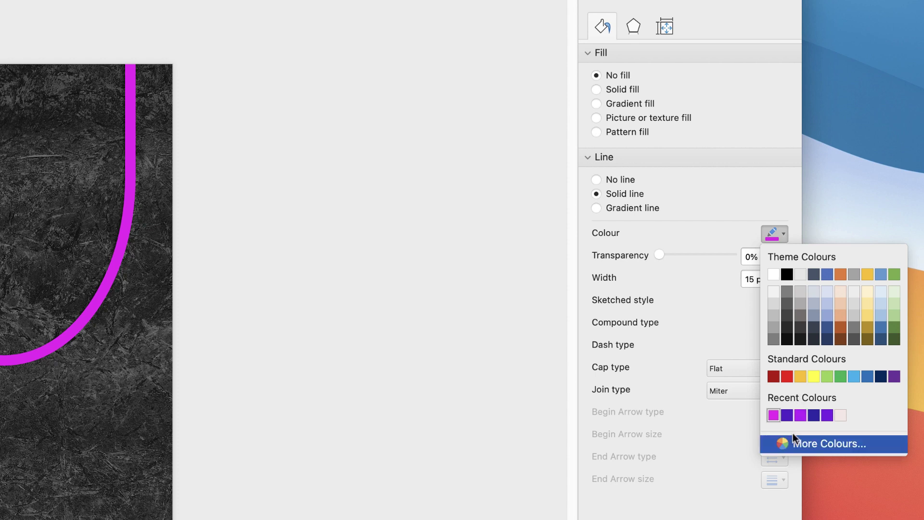
pyautogui.click(784, 445)
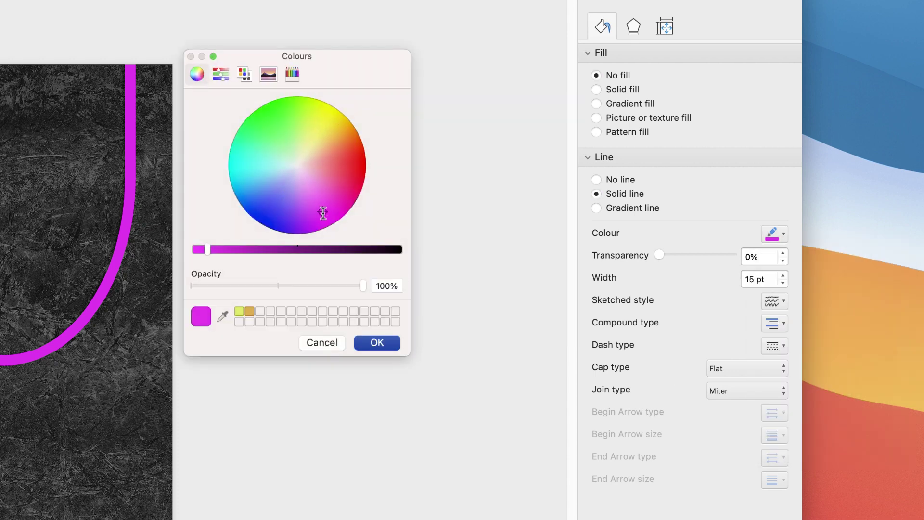
pyautogui.moveTo(320, 208); pyautogui.dragTo(265, 186)
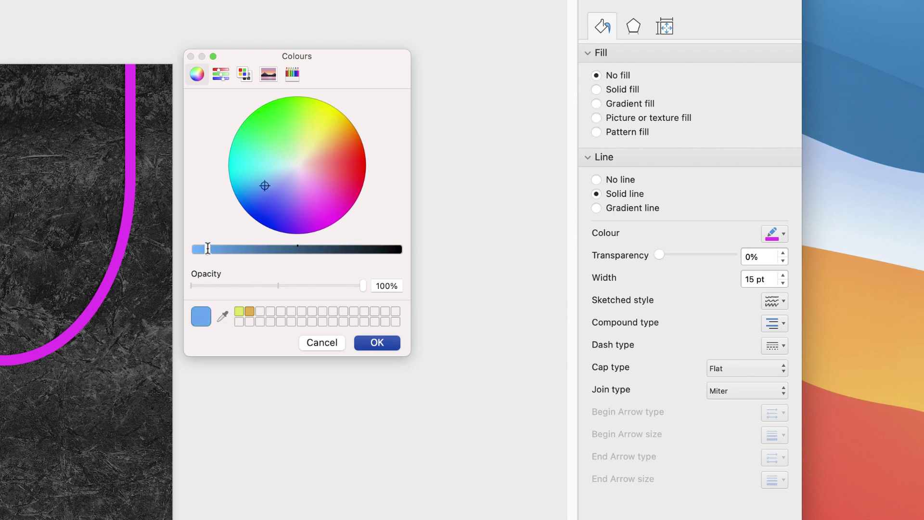
pyautogui.moveTo(210, 249)
pyautogui.mouseDown()
pyautogui.moveTo(334, 250)
pyautogui.moveTo(200, 250)
pyautogui.moveTo(289, 251)
pyautogui.moveTo(211, 259)
pyautogui.mouseUp()
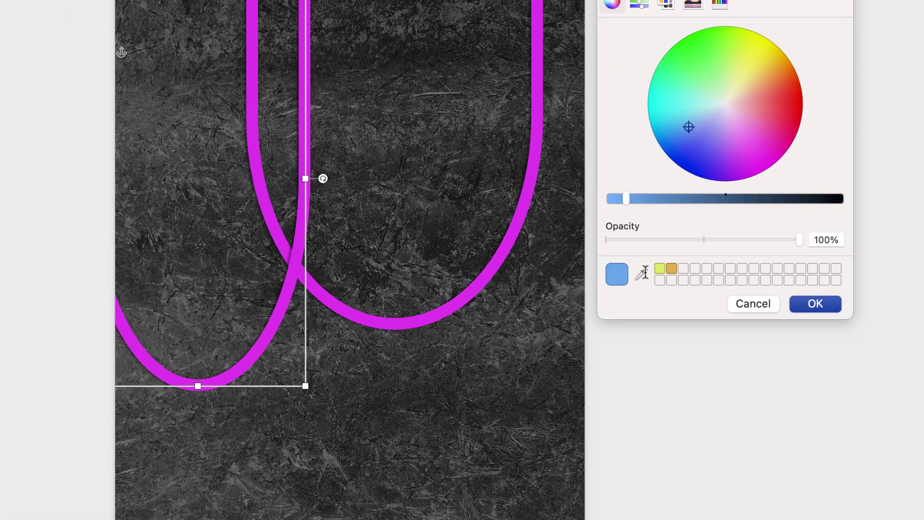
pyautogui.click(643, 272)
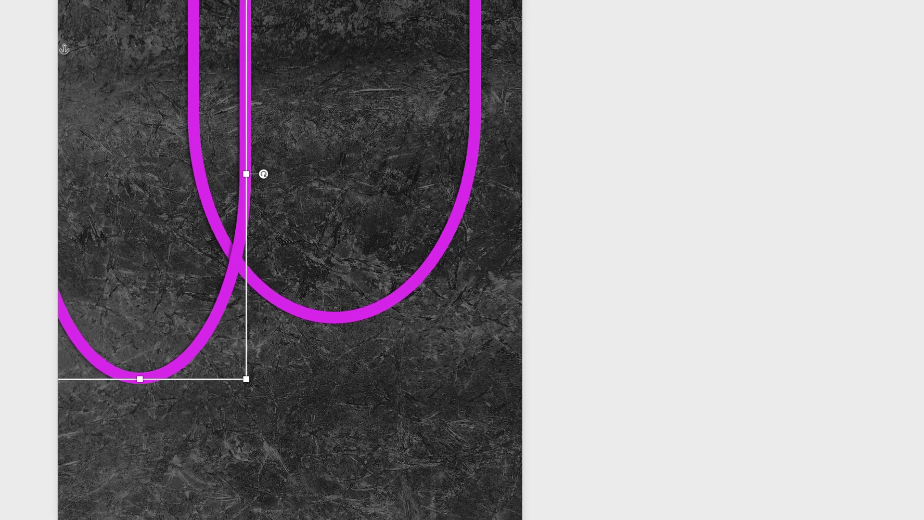
pyautogui.click(826, 153)
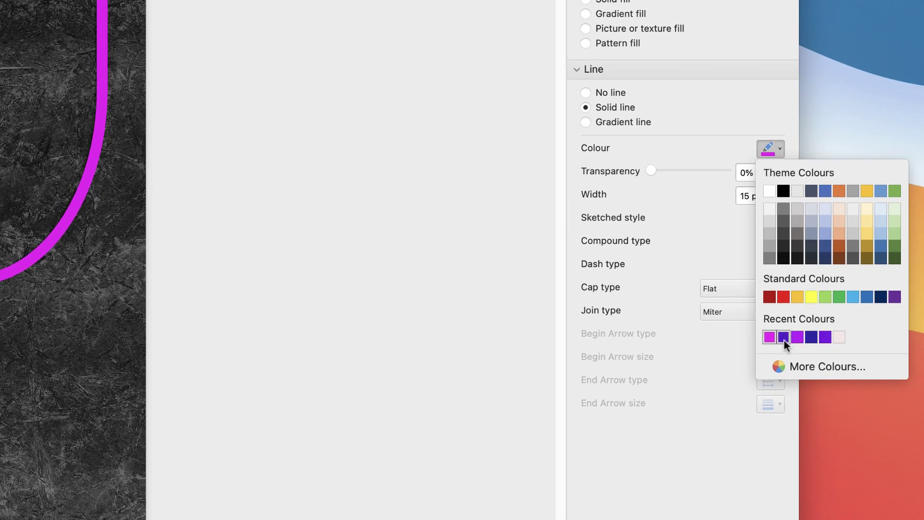
pyautogui.click(784, 337)
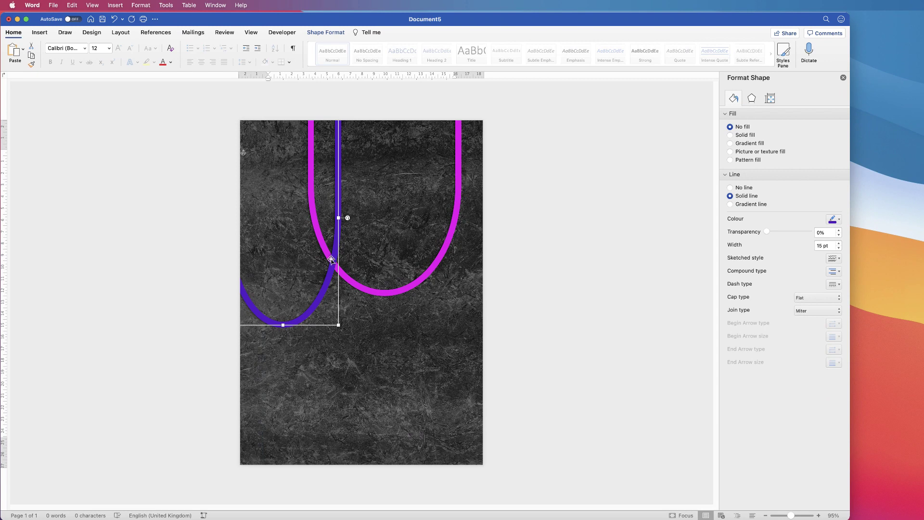
# Copy the blue-violet arc to the right and change the copy's outline to standard yellow.
pyautogui.moveTo(336, 258); pyautogui.dragTo(487, 217)
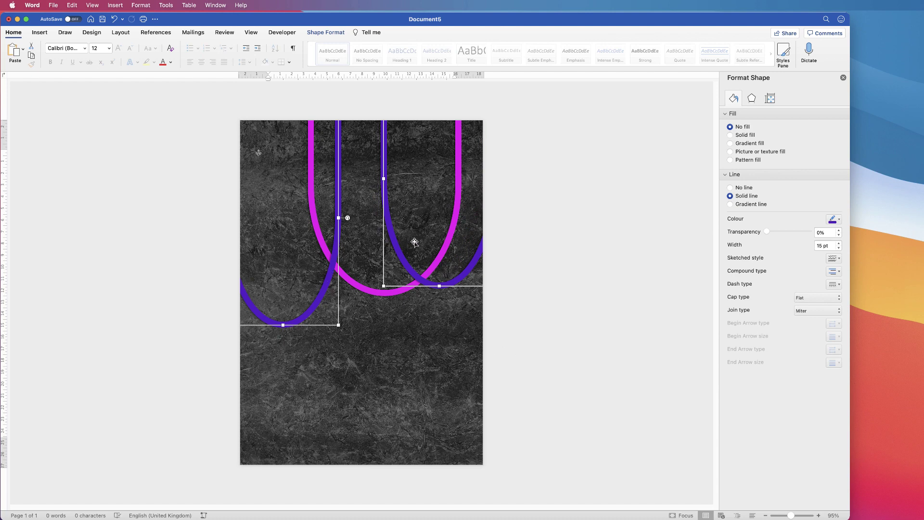
pyautogui.click(412, 265)
pyautogui.click(411, 266)
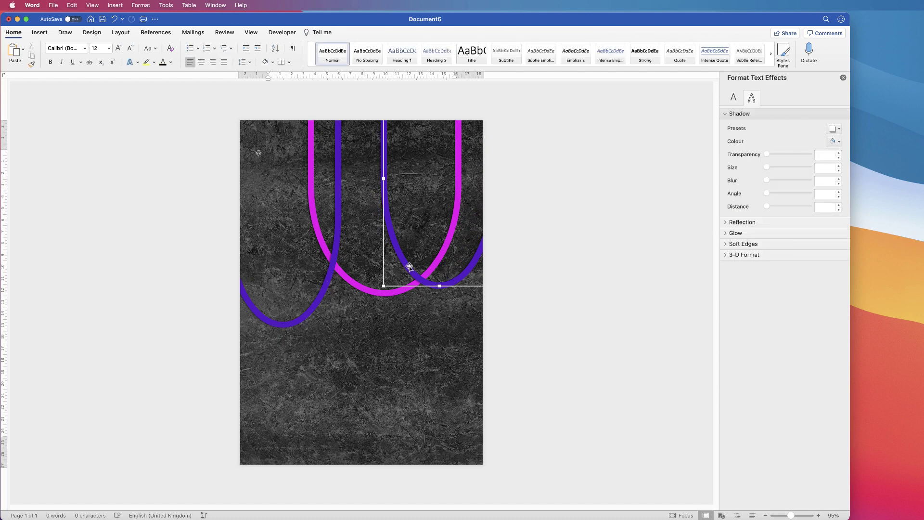
pyautogui.click(735, 100)
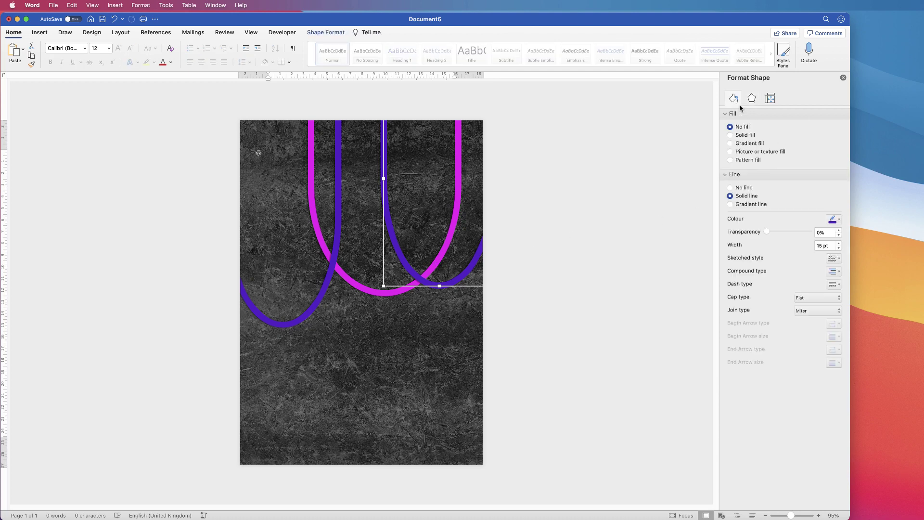
pyautogui.click(840, 221)
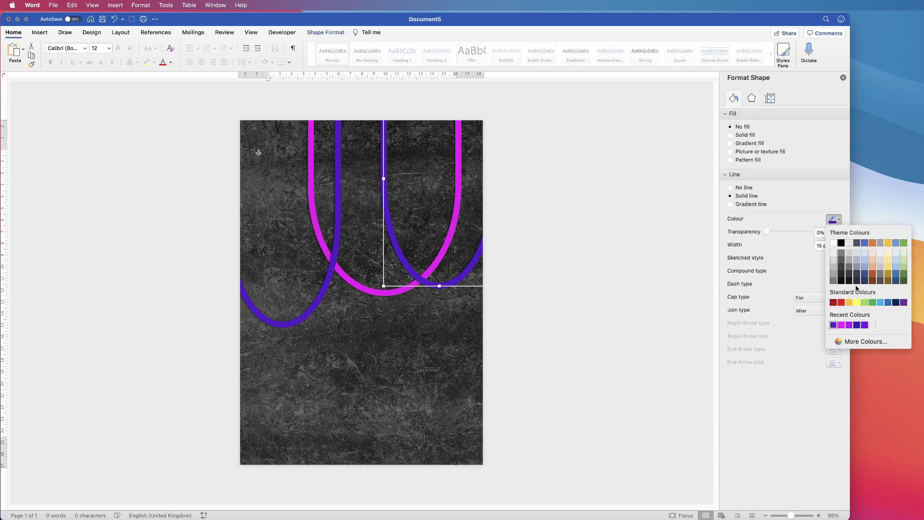
pyautogui.click(857, 303)
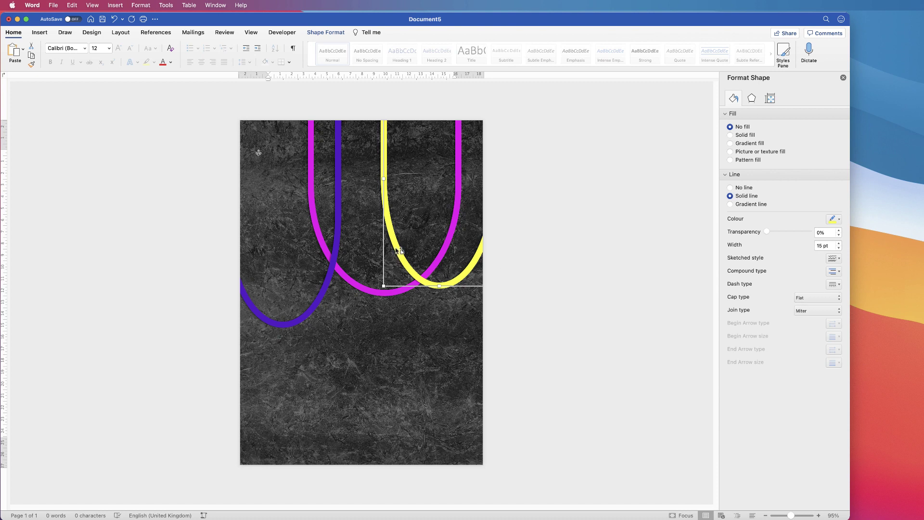
# Duplicate the yellow arcs down and to the lower left to build more overlapping arcs.
pyautogui.moveTo(398, 250); pyautogui.dragTo(273, 211)
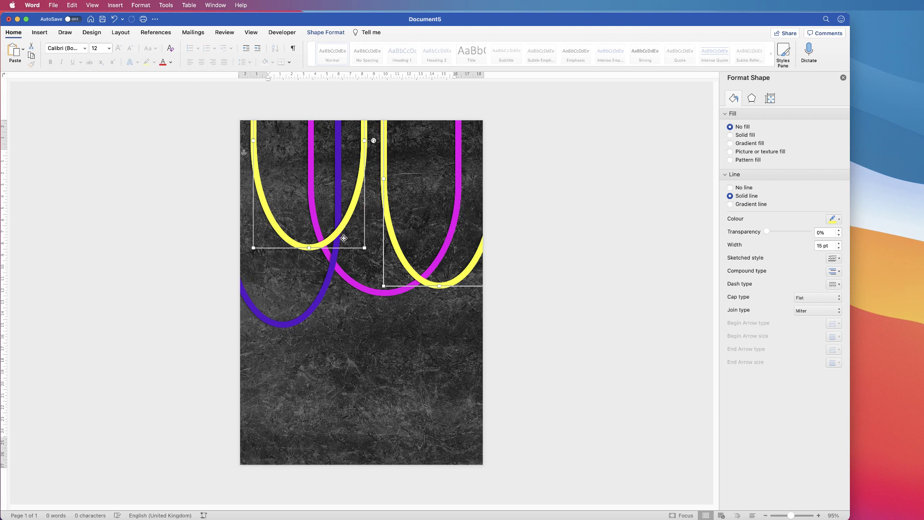
pyautogui.moveTo(344, 238); pyautogui.dragTo(380, 268)
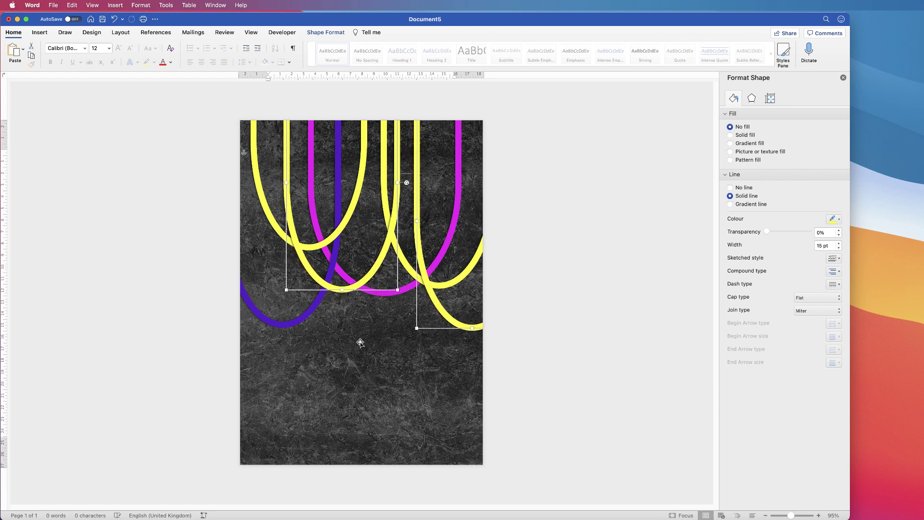
pyautogui.click(552, 320)
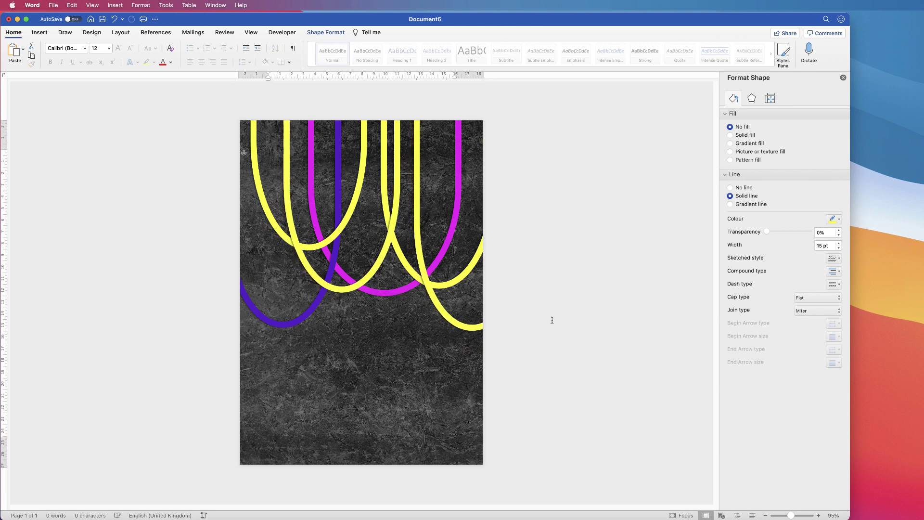
# Recolour one yellow arc dark blue, the rightmost magenta, then change the dark-blue one to purple.
pyautogui.click(312, 274)
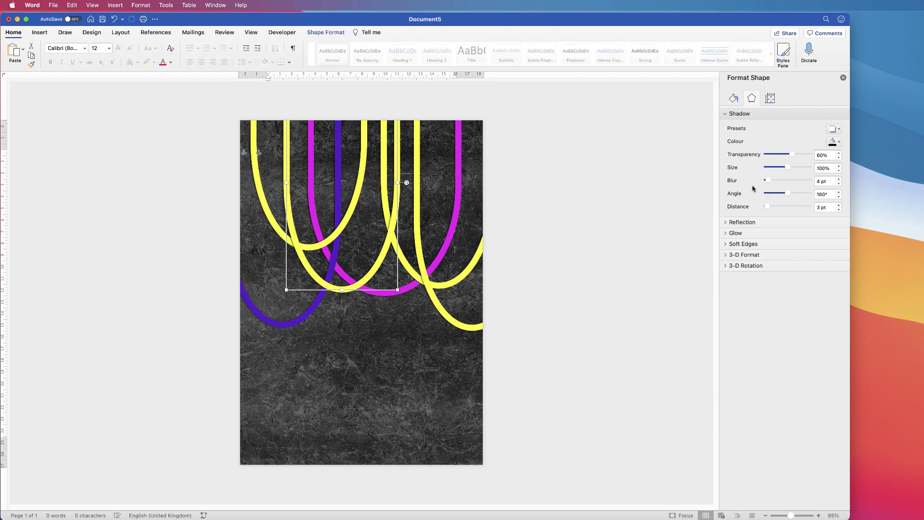
pyautogui.click(734, 99)
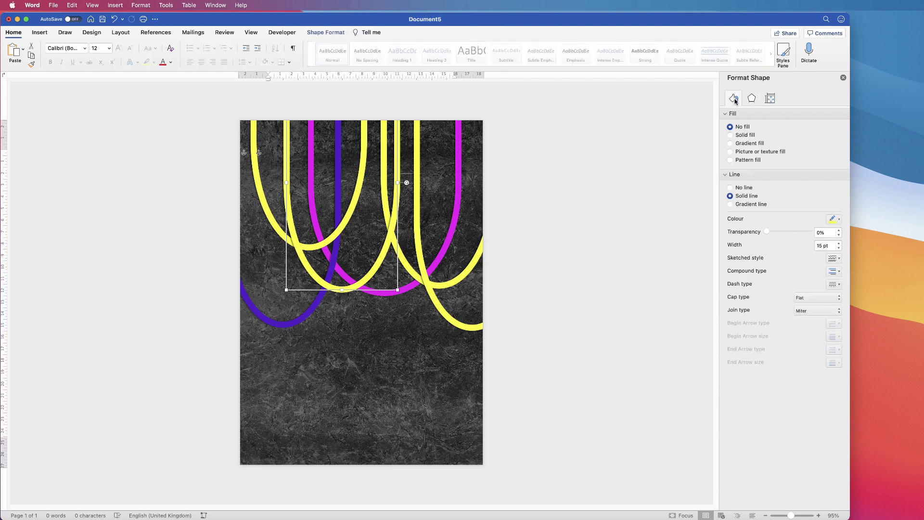
pyautogui.click(834, 221)
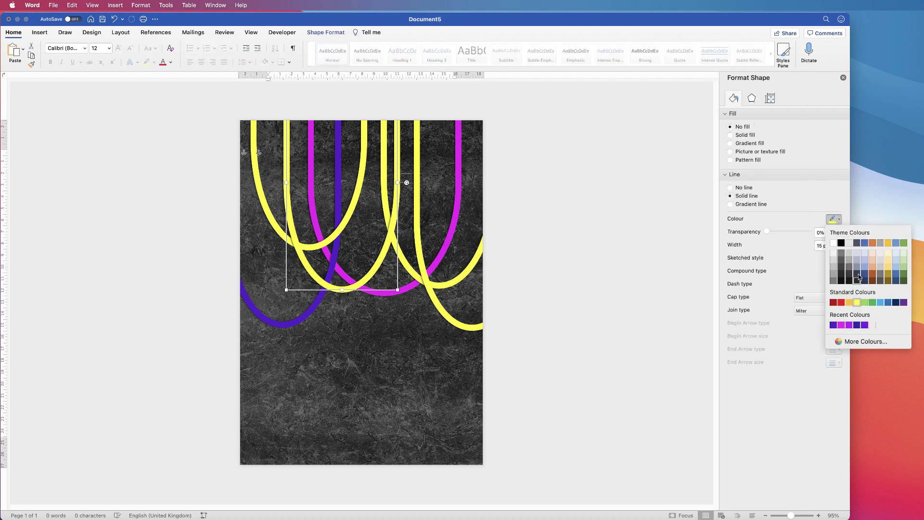
pyautogui.click(858, 326)
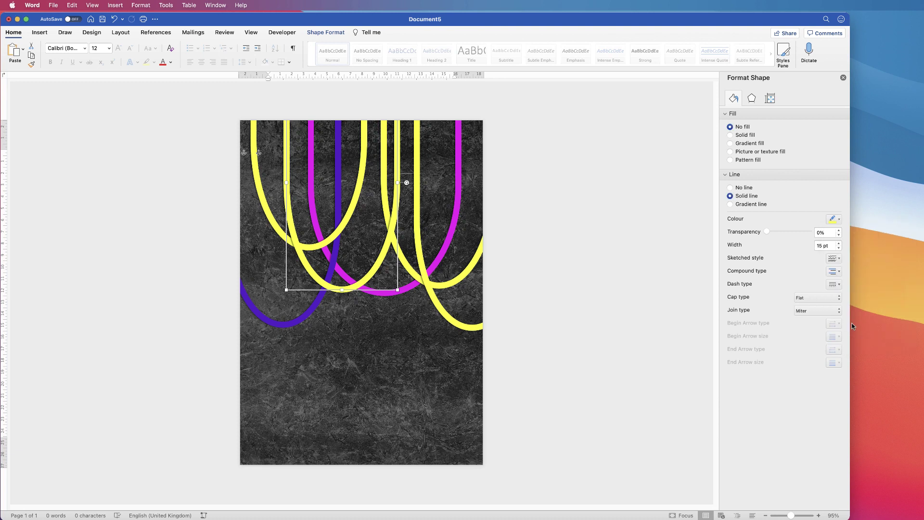
pyautogui.click(432, 296)
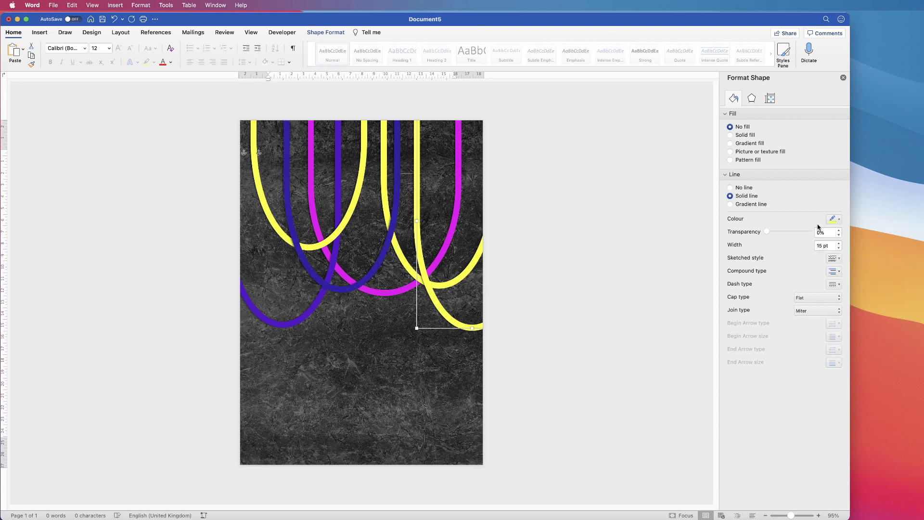
pyautogui.click(841, 221)
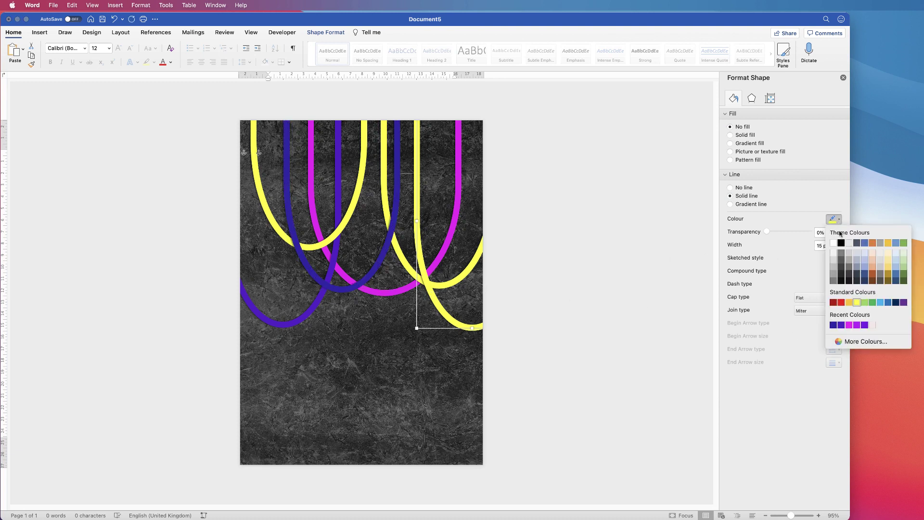
pyautogui.click(858, 325)
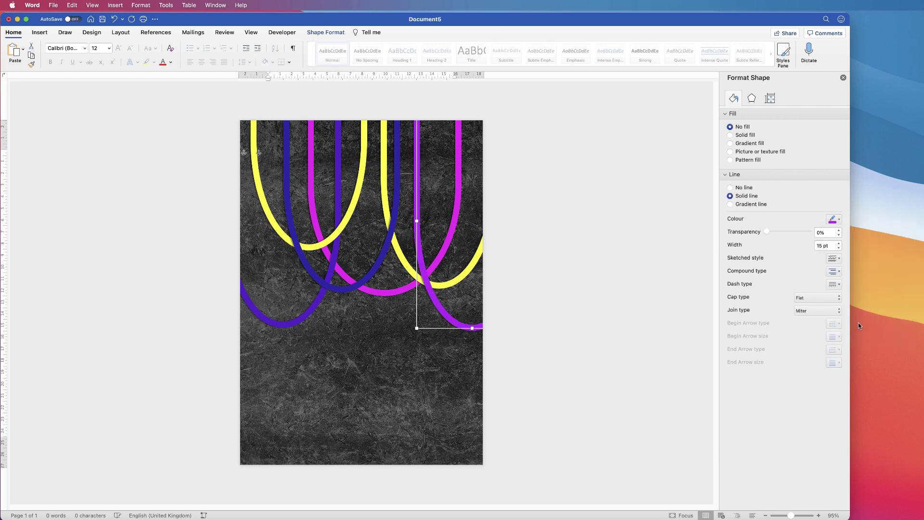
pyautogui.click(339, 291)
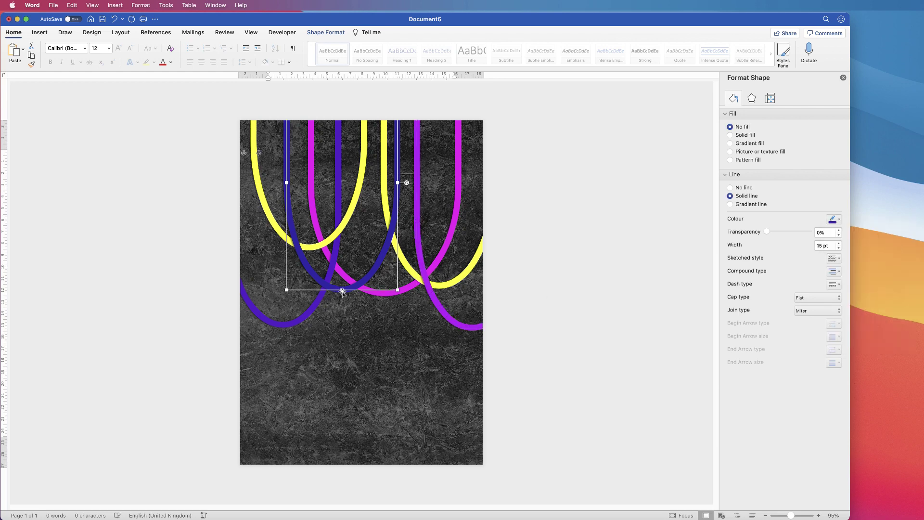
pyautogui.click(841, 220)
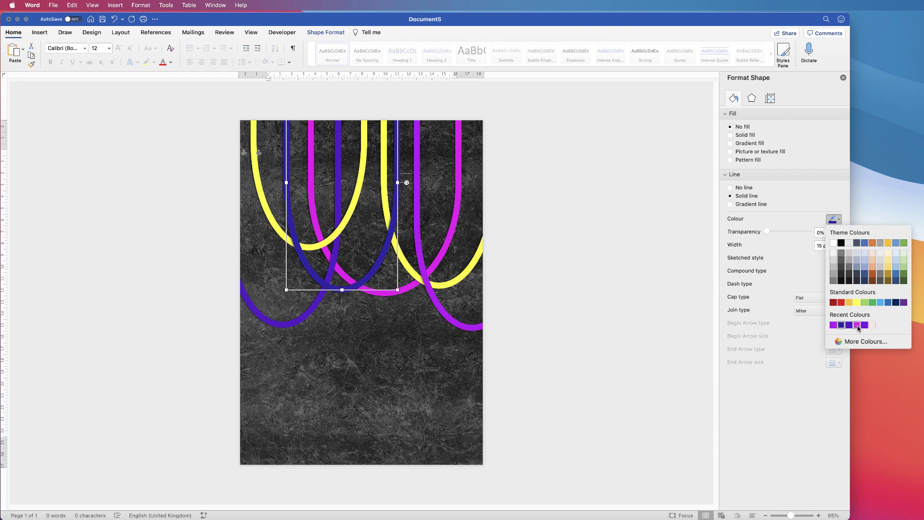
pyautogui.click(838, 327)
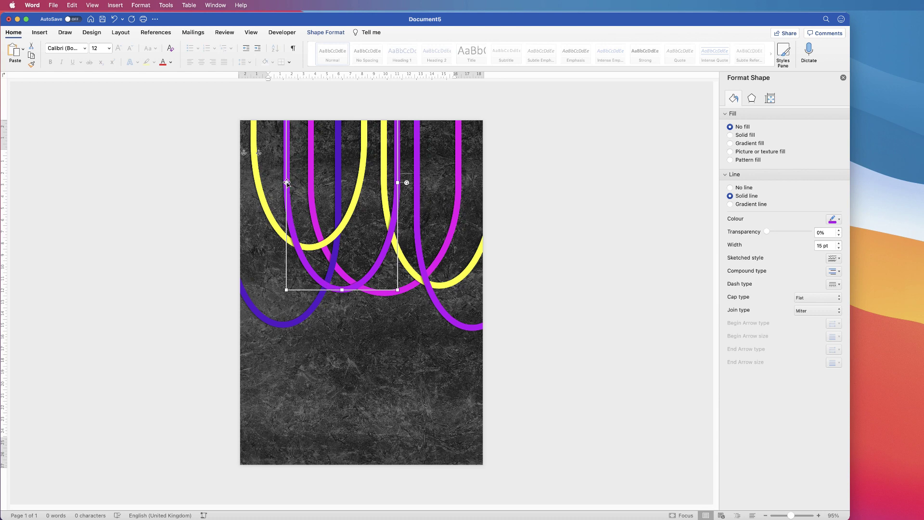
# Narrow the purple arc and move it lower and slightly right.
pyautogui.moveTo(286, 183); pyautogui.dragTo(304, 184)
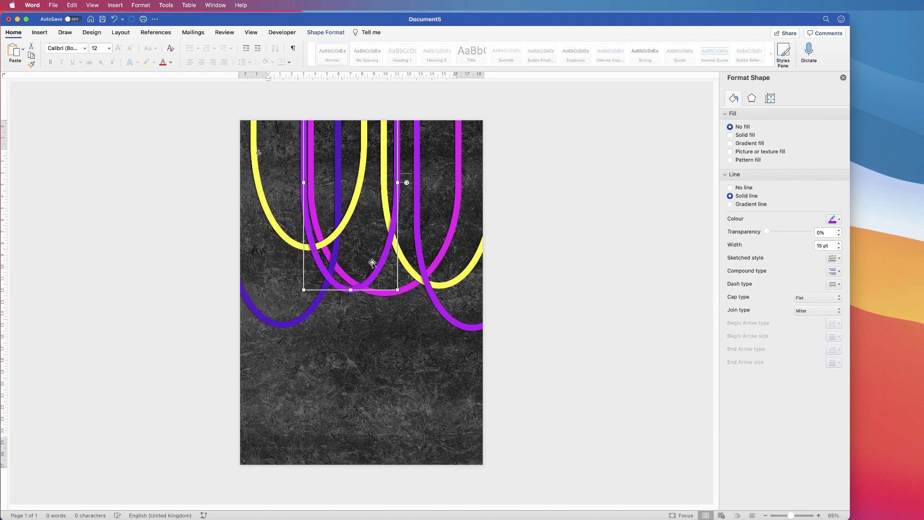
pyautogui.moveTo(359, 262); pyautogui.dragTo(311, 345)
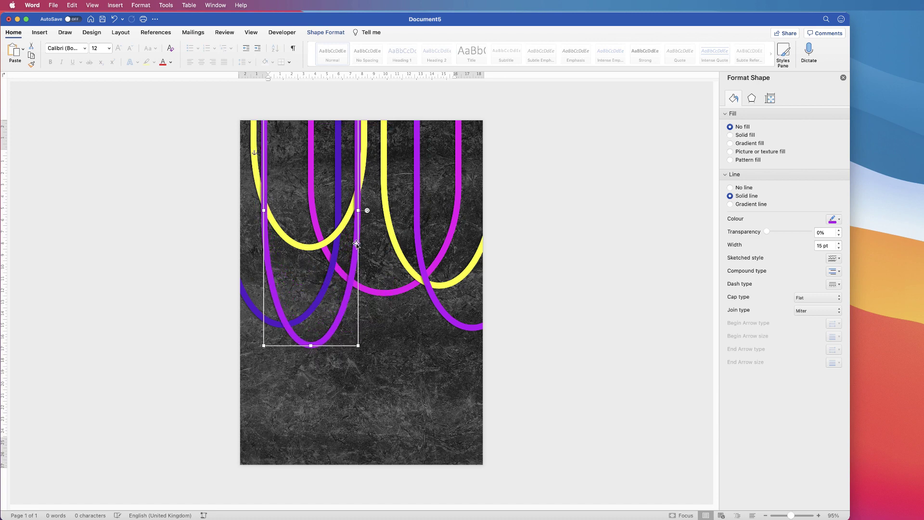
pyautogui.moveTo(357, 244); pyautogui.dragTo(369, 244)
# Resize another yellow arc, recolour it magenta and nudge it, then enlarge the blue arc.
pyautogui.click(337, 236)
pyautogui.moveTo(367, 118); pyautogui.dragTo(404, 194)
pyautogui.click(839, 219)
pyautogui.click(828, 321)
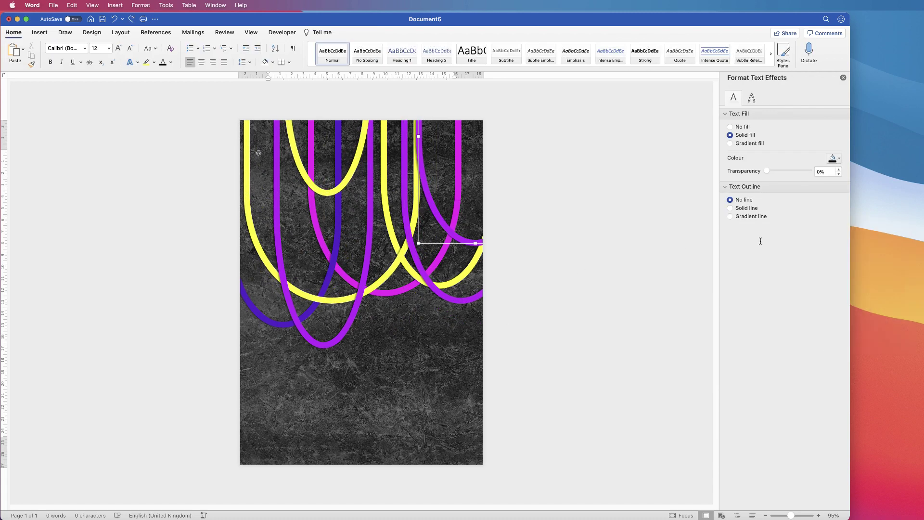
pyautogui.click(407, 243)
pyautogui.moveTo(406, 243)
pyautogui.mouseDown()
pyautogui.moveTo(244, 245)
pyautogui.moveTo(412, 242)
pyautogui.mouseUp()
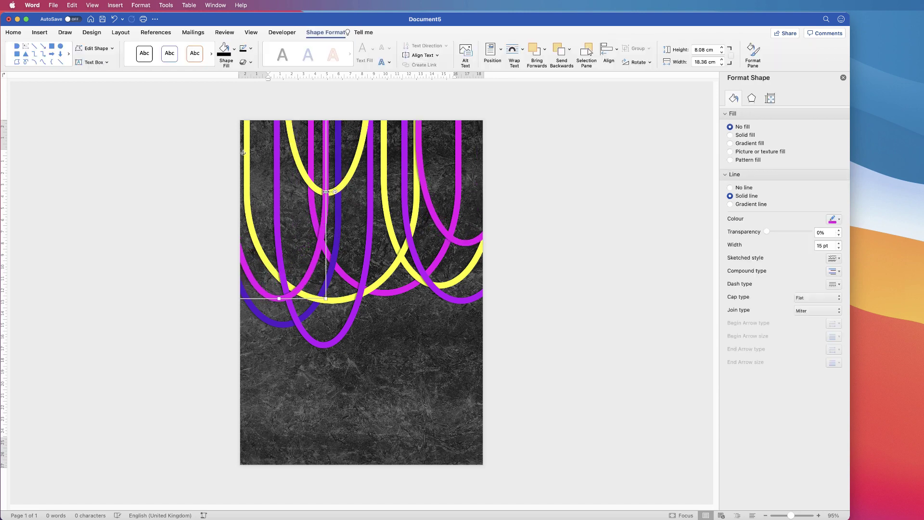
pyautogui.moveTo(444, 140); pyautogui.dragTo(479, 174)
pyautogui.click(515, 319)
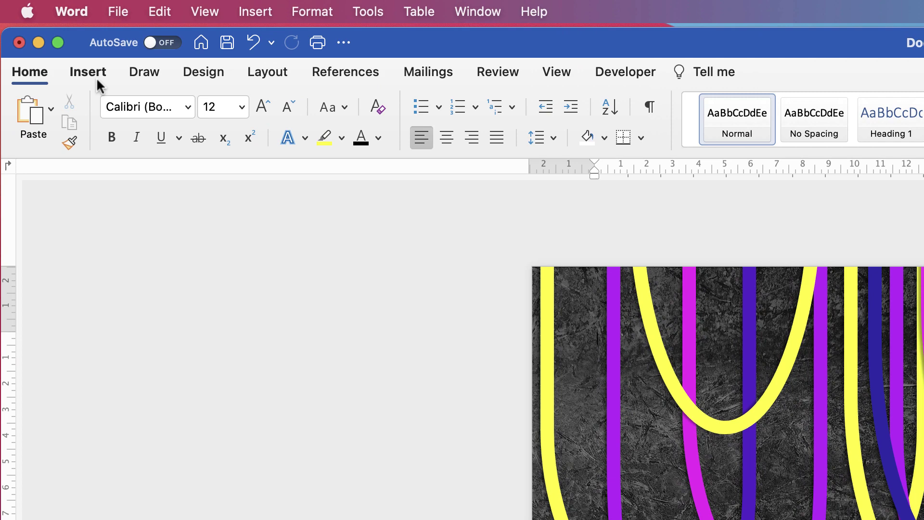
# Insert a text box for the SERIOUS STUDIO title and enlarge its text to 36 pt.
pyautogui.click(93, 75)
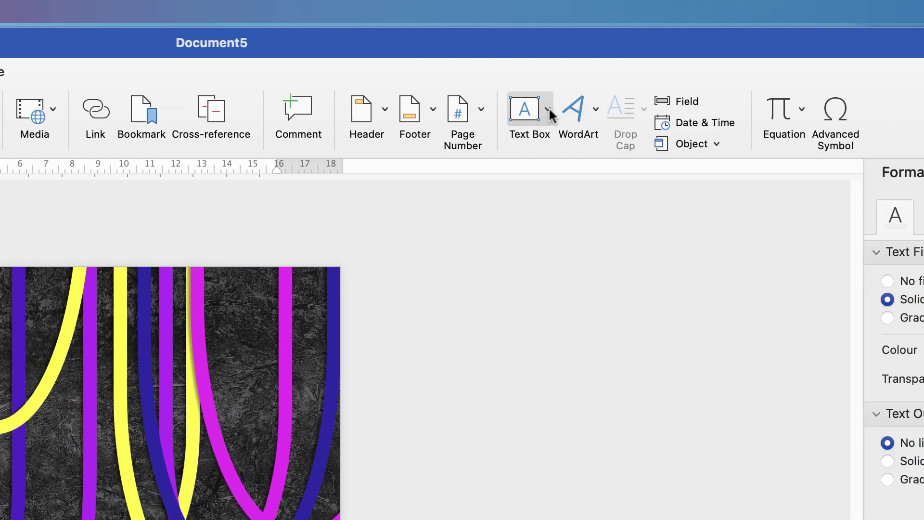
pyautogui.click(532, 110)
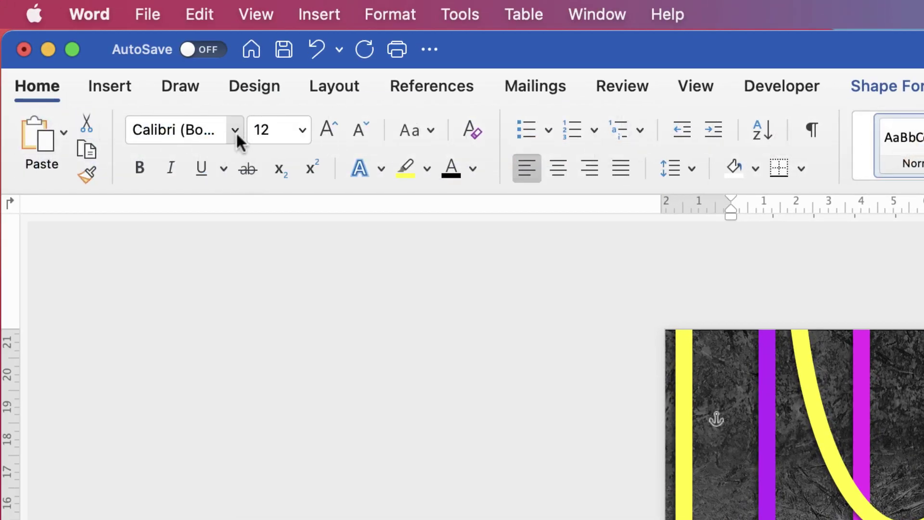
pyautogui.click(328, 133)
pyautogui.click(327, 131)
pyautogui.click(328, 129)
pyautogui.click(328, 129)
pyautogui.click(330, 129)
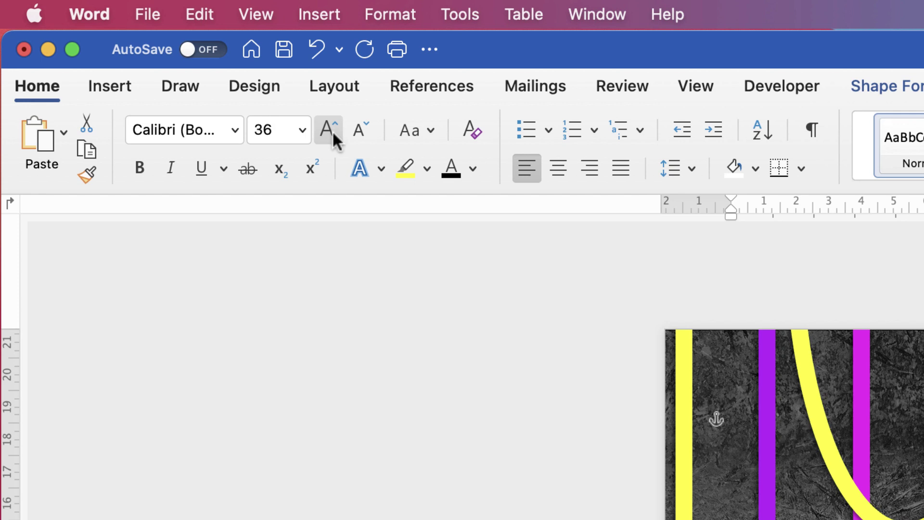
# Make the title text white and give its text box No Fill and No Outline.
pyautogui.click(472, 167)
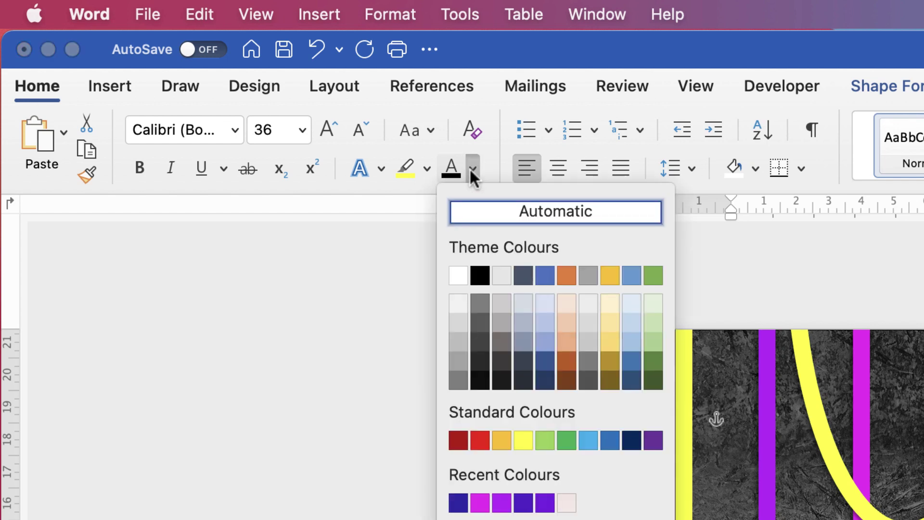
pyautogui.click(456, 276)
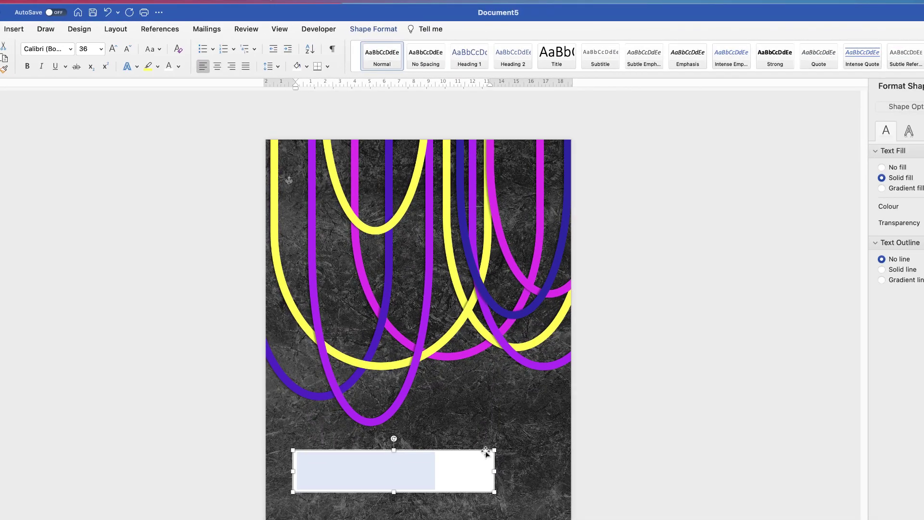
pyautogui.click(383, 30)
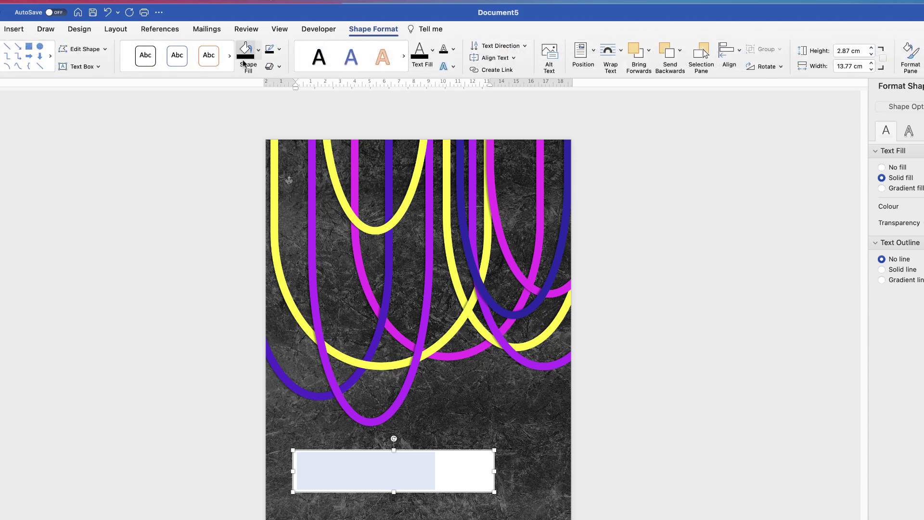
pyautogui.click(259, 50)
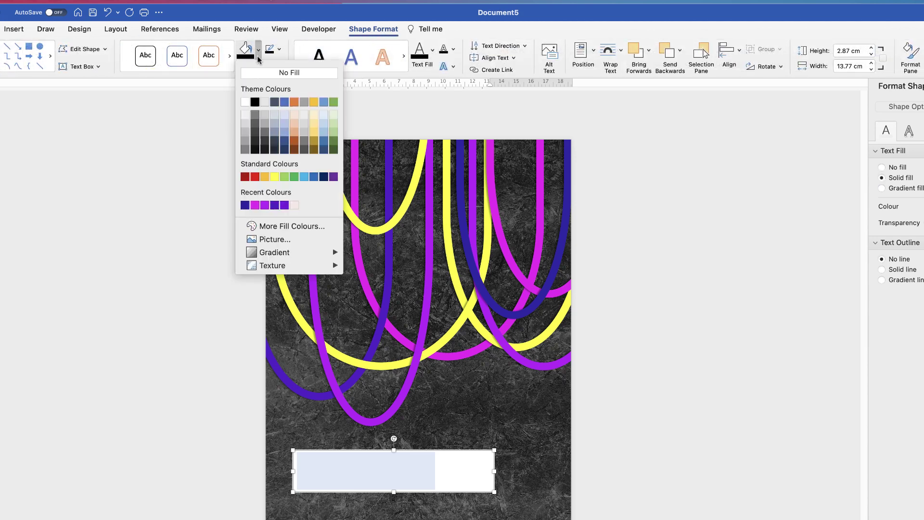
pyautogui.click(260, 75)
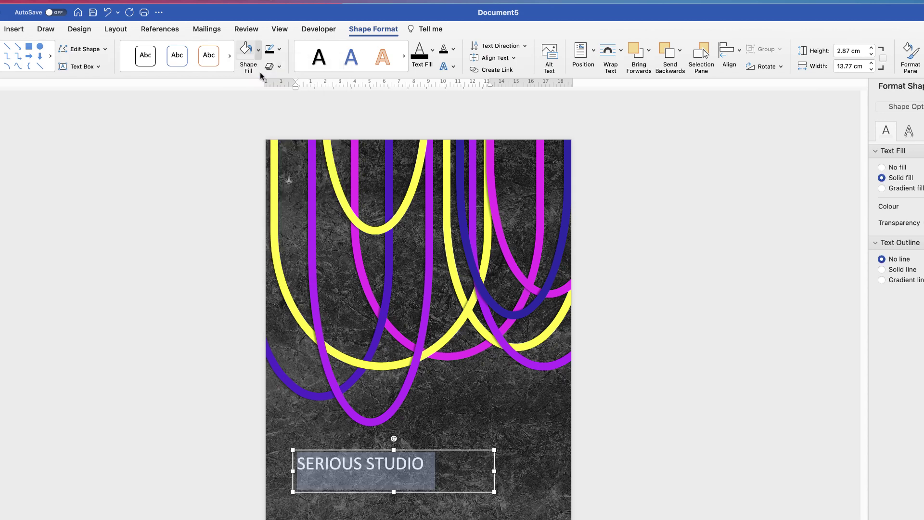
pyautogui.click(280, 49)
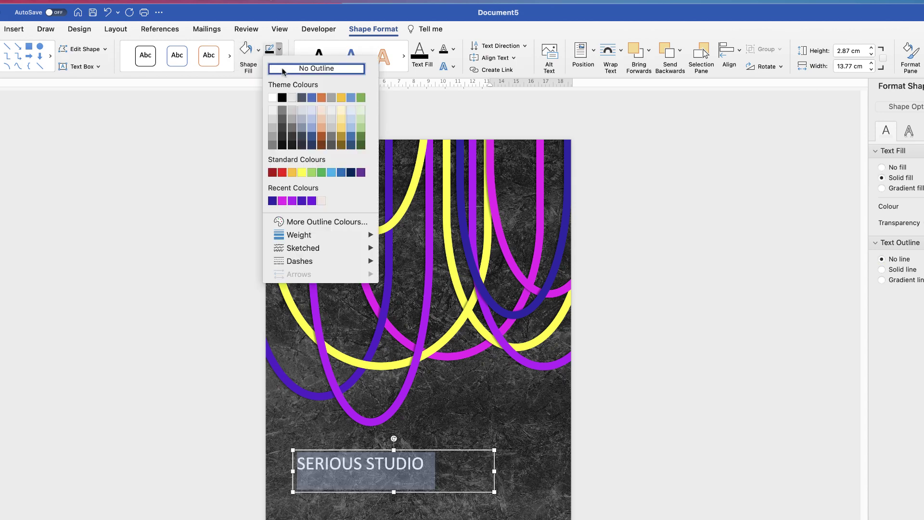
pyautogui.click(283, 70)
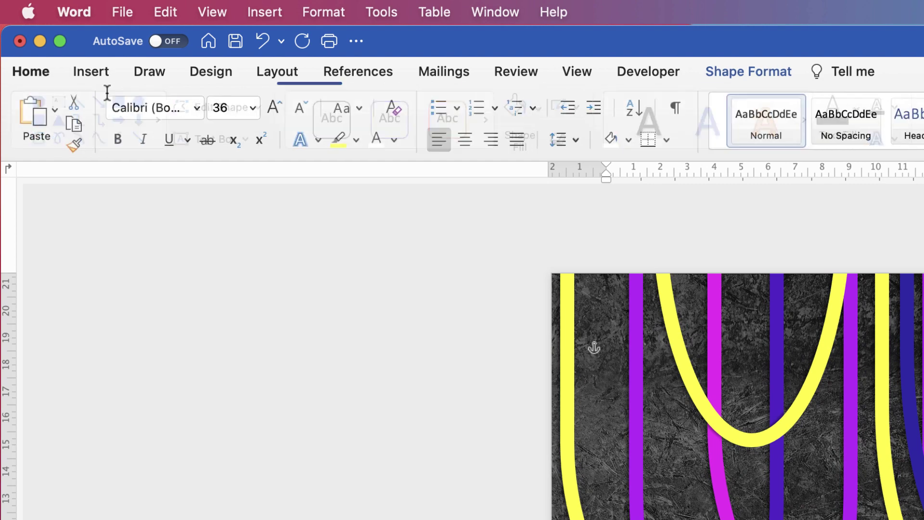
# Set STUDIO in the Brazilia font and drag the title box's bottom edge up to shorten it.
pyautogui.click(194, 110)
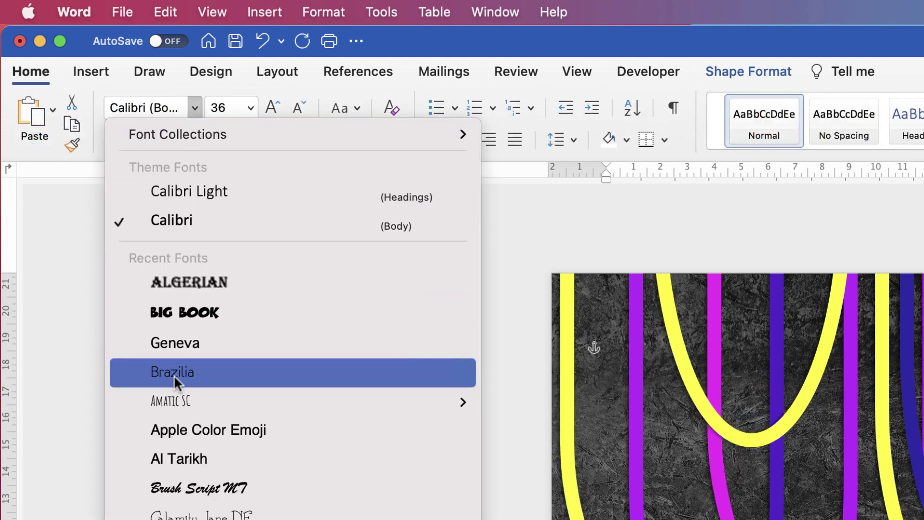
pyautogui.click(175, 374)
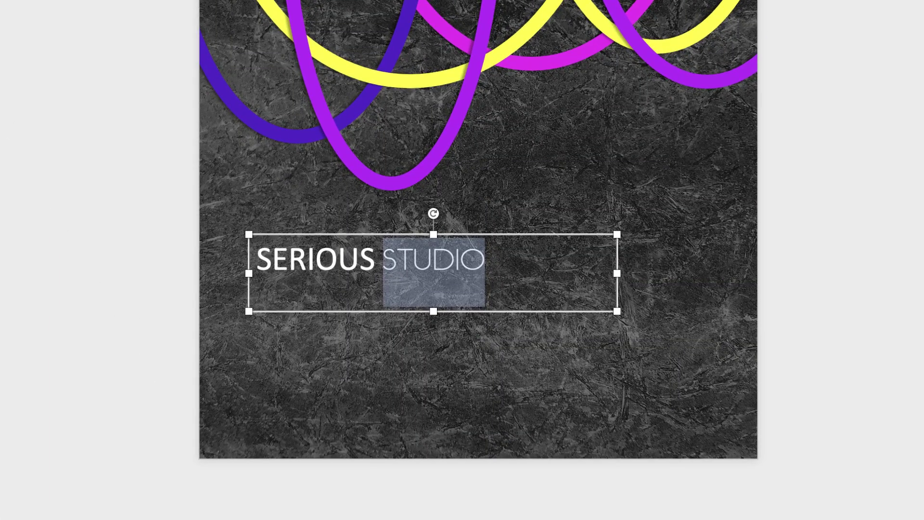
pyautogui.moveTo(434, 312); pyautogui.dragTo(434, 286)
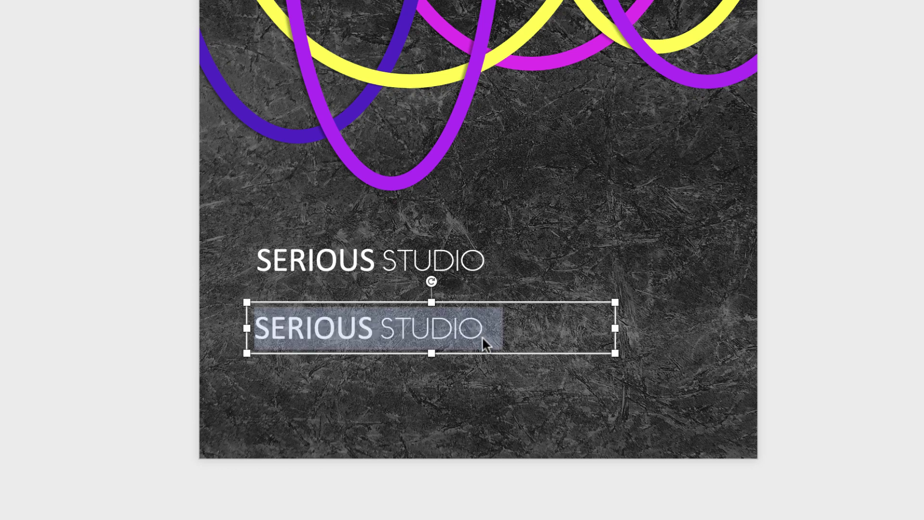
# Replace the copied title with the pasted body paragraph and widen the box to show the date line.
pyautogui.press('BackSpace')
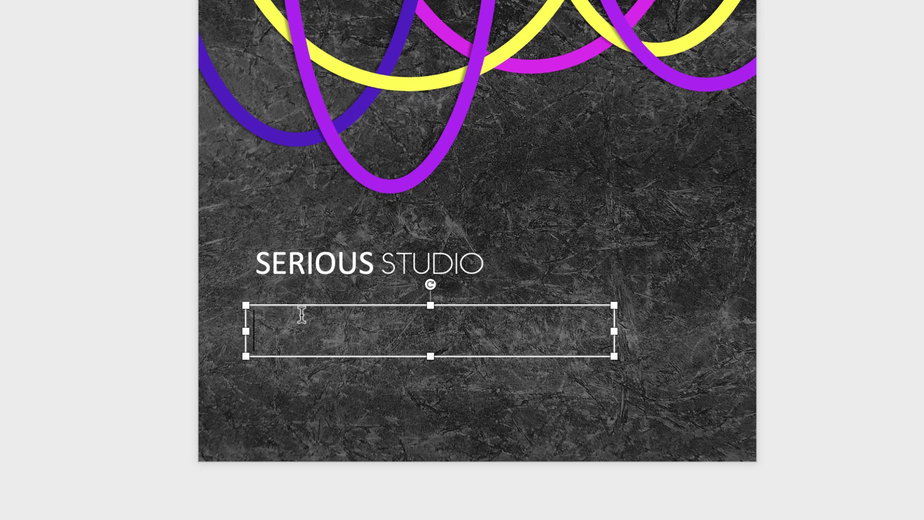
pyautogui.write('Reading is easier, too, in the new Reading view. You can collapse parts of the document and focus on the text you want.')
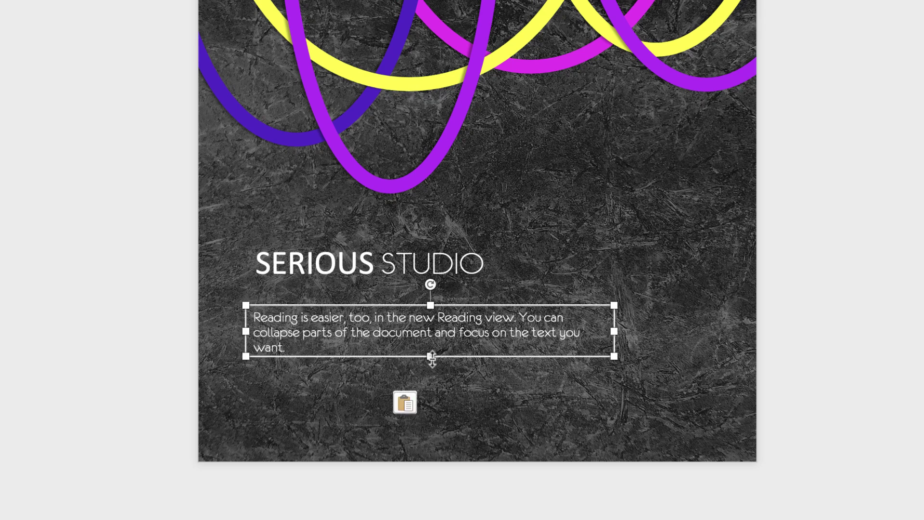
pyautogui.moveTo(430, 357); pyautogui.dragTo(429, 407)
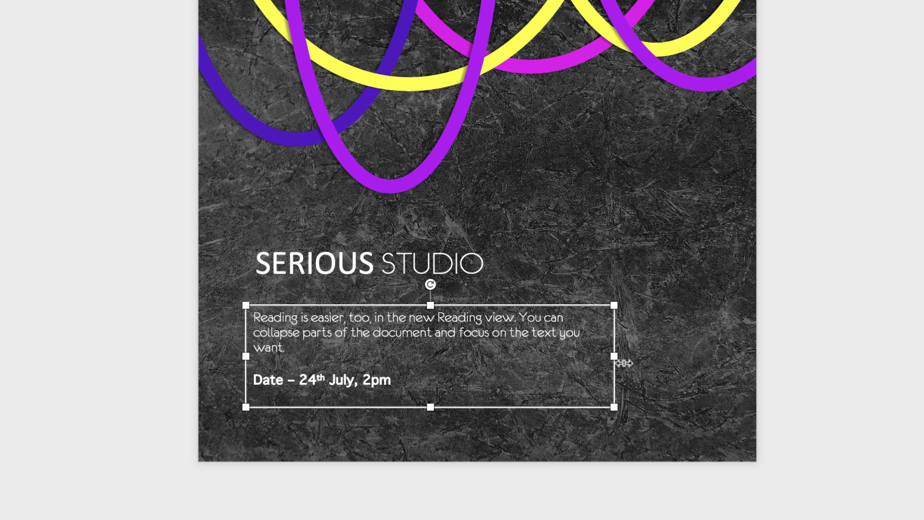
pyautogui.moveTo(621, 357); pyautogui.dragTo(730, 356)
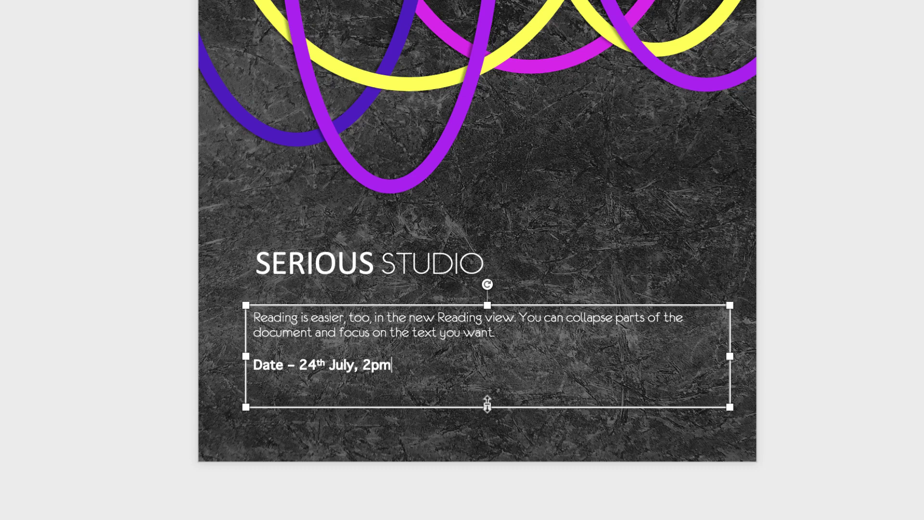
# Resize the body text box to fit its text and position it below the title.
pyautogui.moveTo(487, 399); pyautogui.dragTo(488, 390)
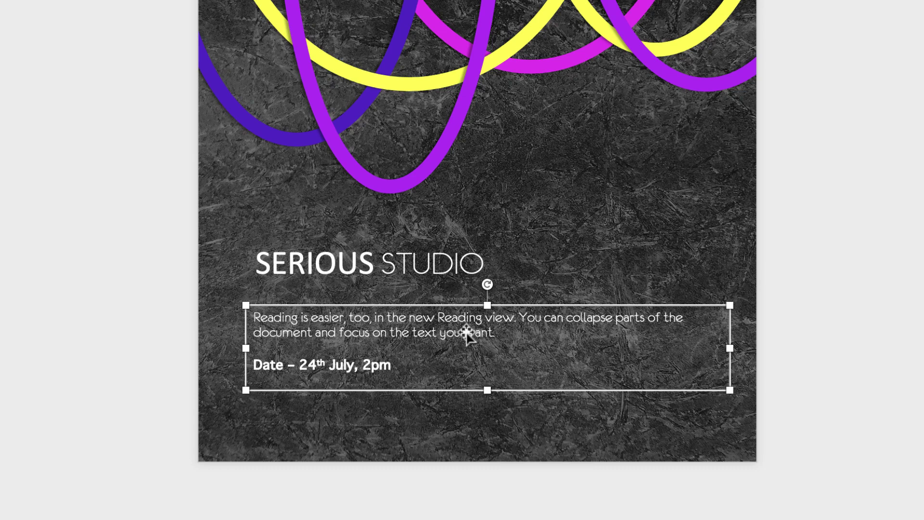
pyautogui.moveTo(465, 337); pyautogui.dragTo(476, 386)
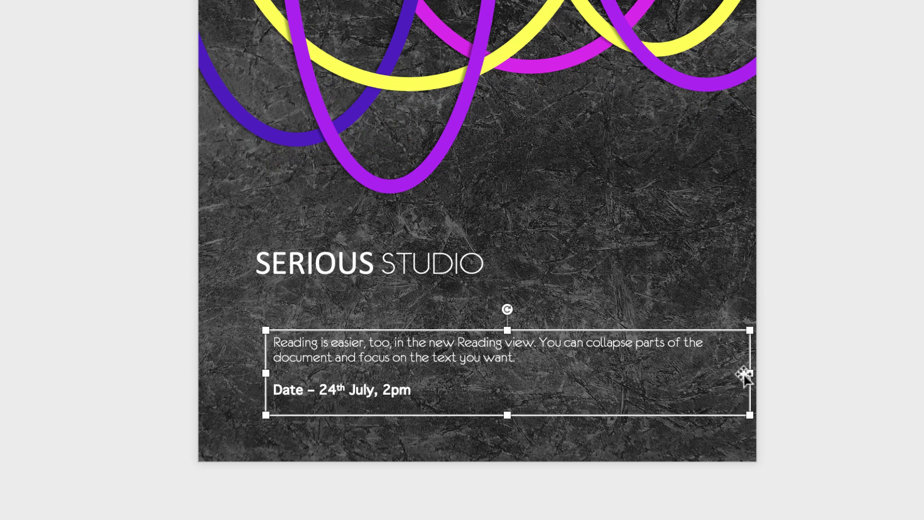
pyautogui.moveTo(748, 373); pyautogui.dragTo(674, 380)
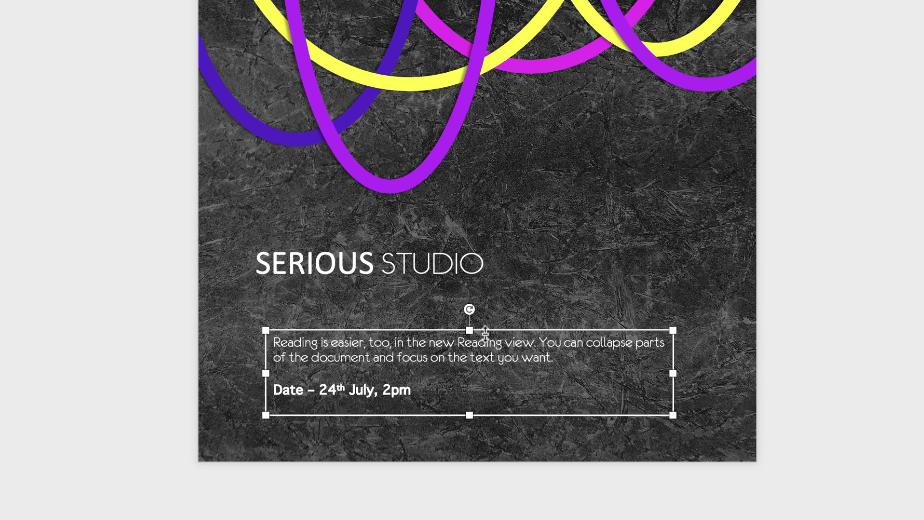
pyautogui.moveTo(469, 330); pyautogui.dragTo(413, 340)
pyautogui.click(617, 181)
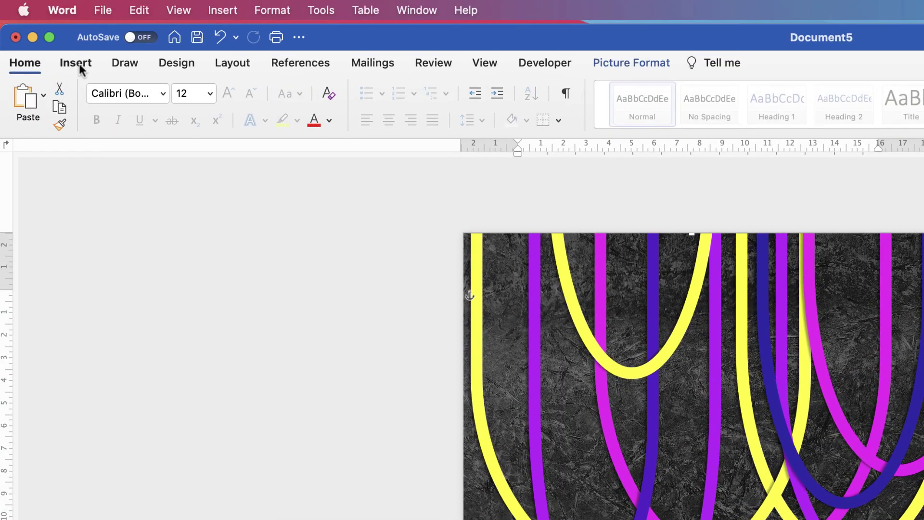
# Draw a line under the title and make it solid white, 1.25 pt wide.
pyautogui.click(79, 64)
pyautogui.click(266, 99)
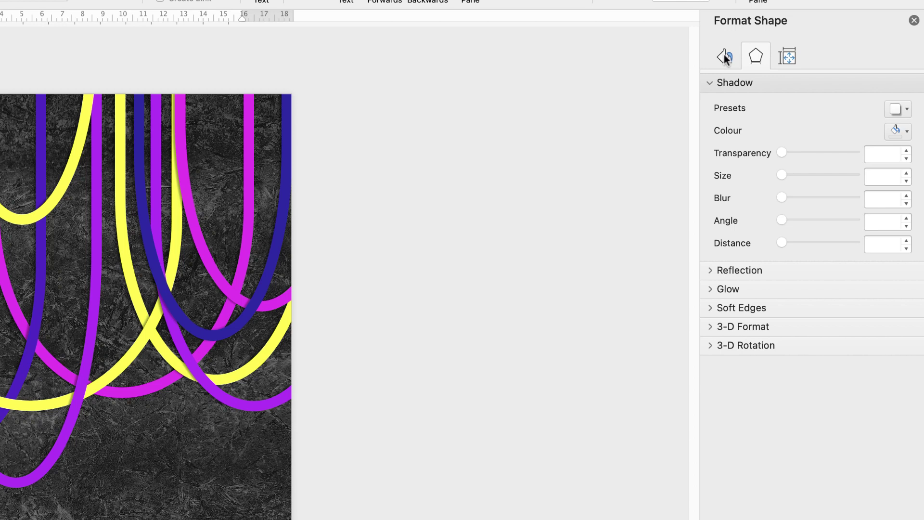
pyautogui.click(725, 56)
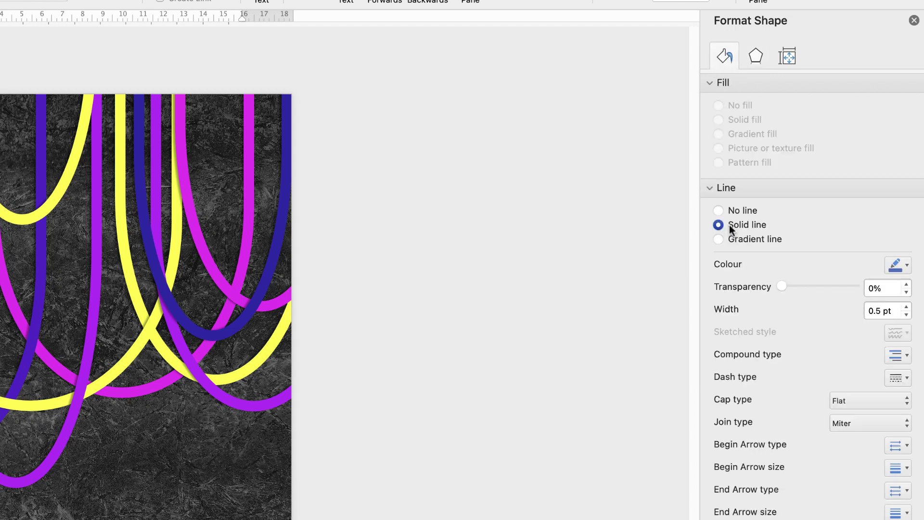
pyautogui.click(907, 265)
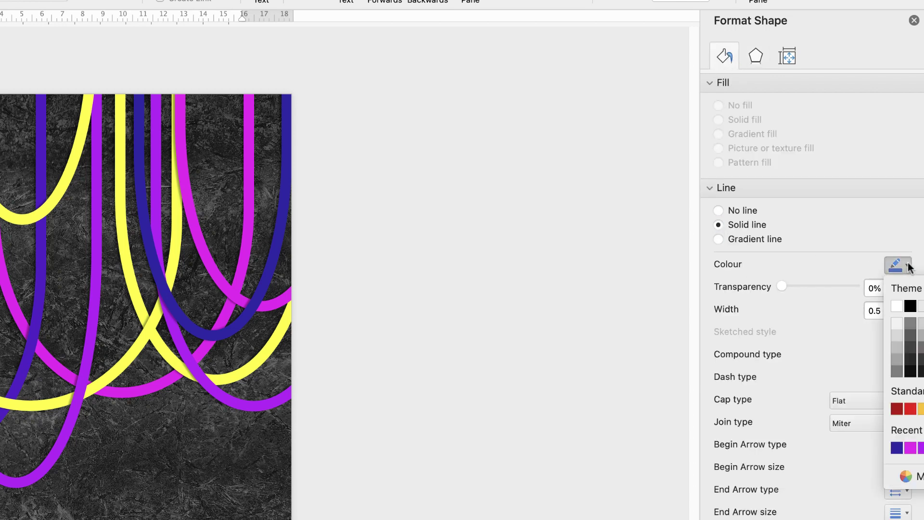
pyautogui.click(897, 307)
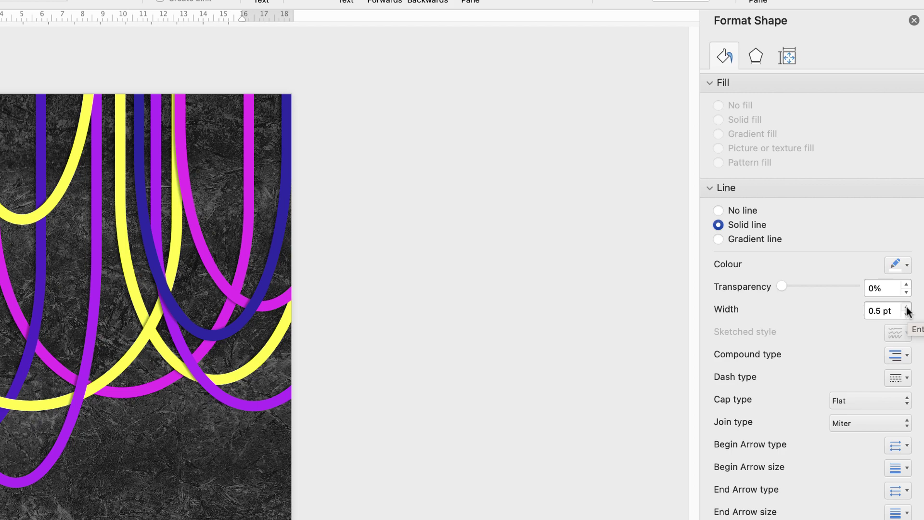
pyautogui.click(907, 307)
pyautogui.click(907, 307)
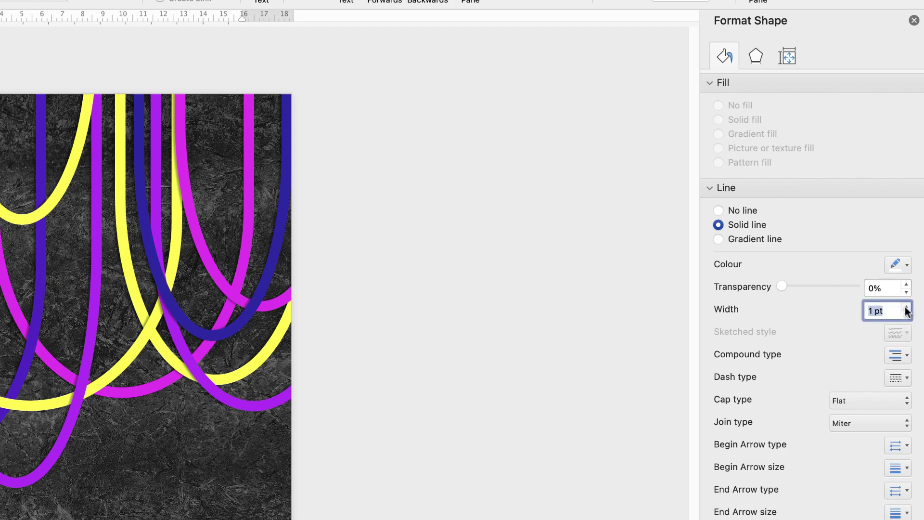
pyautogui.click(908, 307)
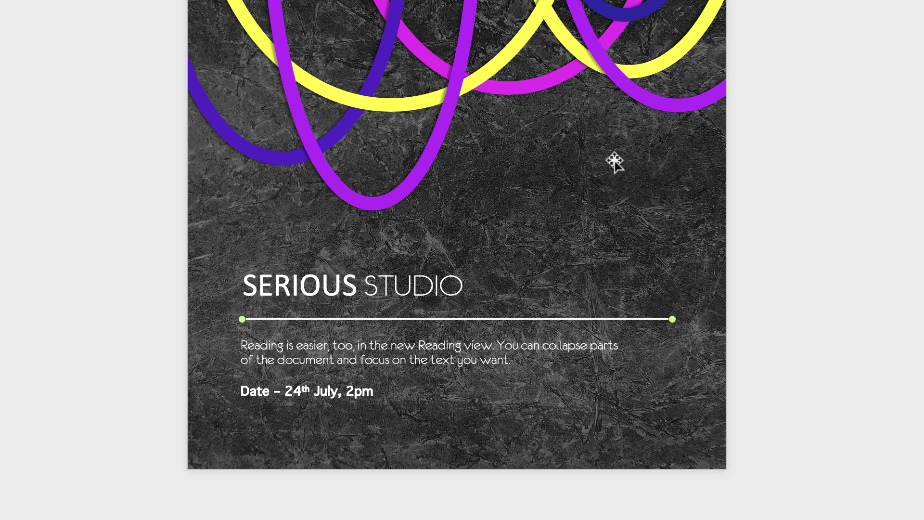
# Select the white divider line and apply Align to Centre to it.
pyautogui.click(829, 182)
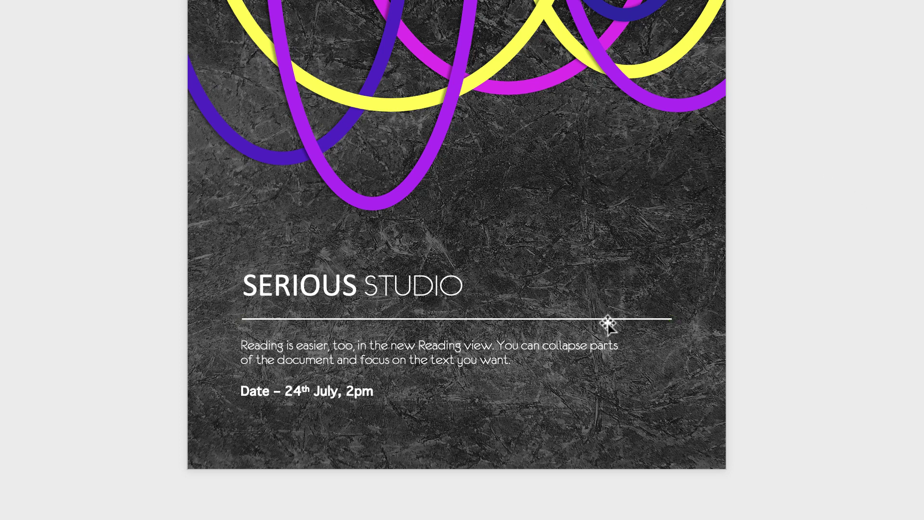
pyautogui.click(607, 319)
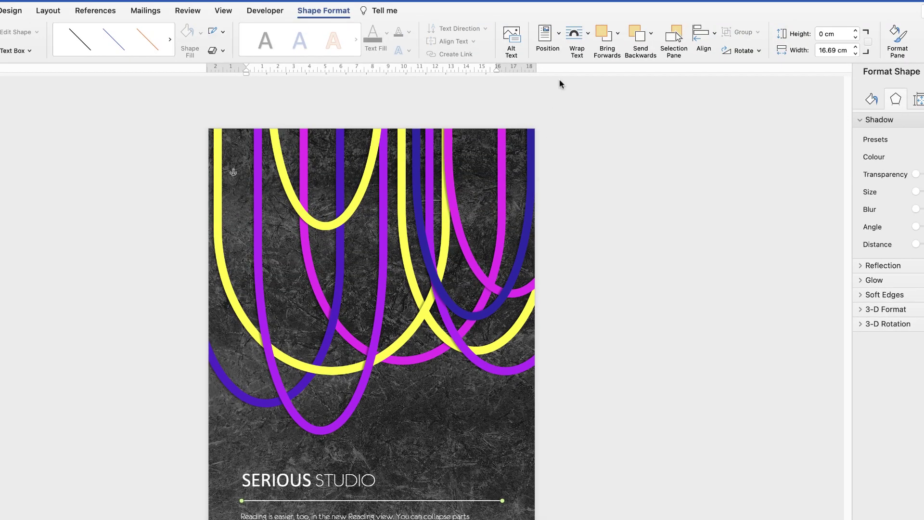
pyautogui.click(715, 35)
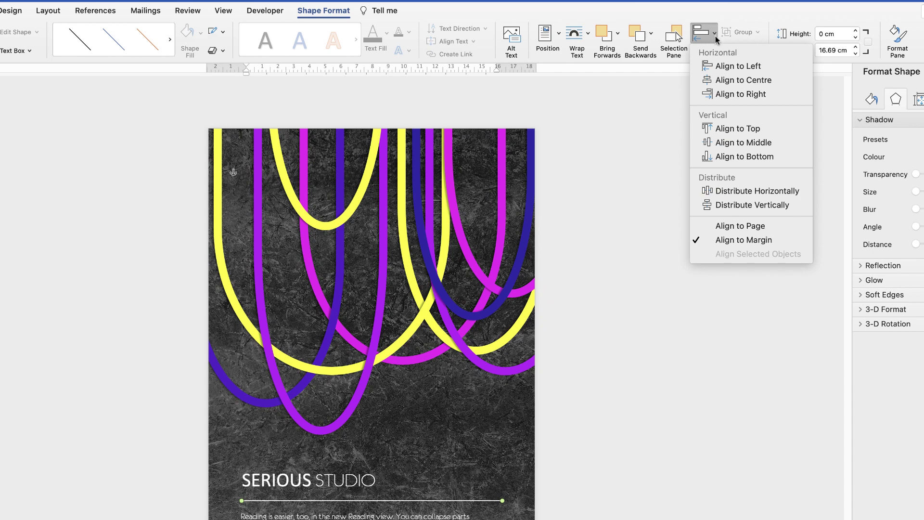
pyautogui.click(724, 80)
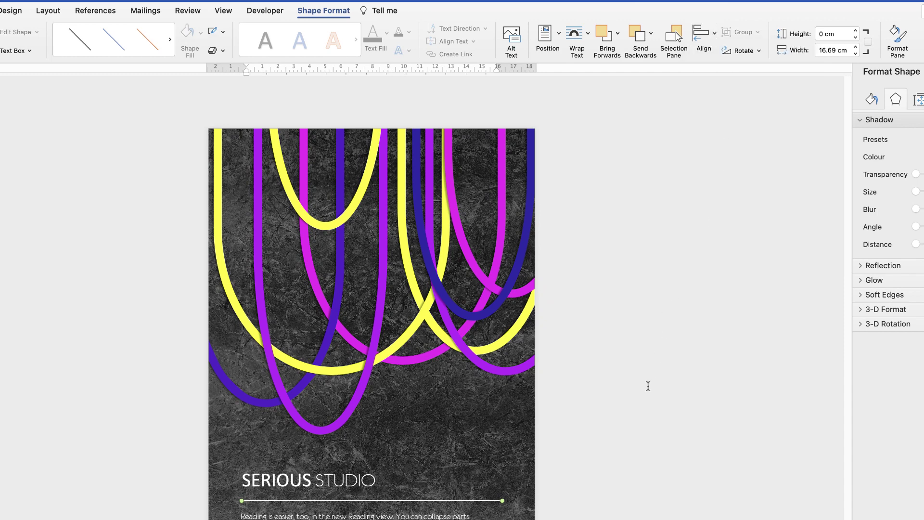